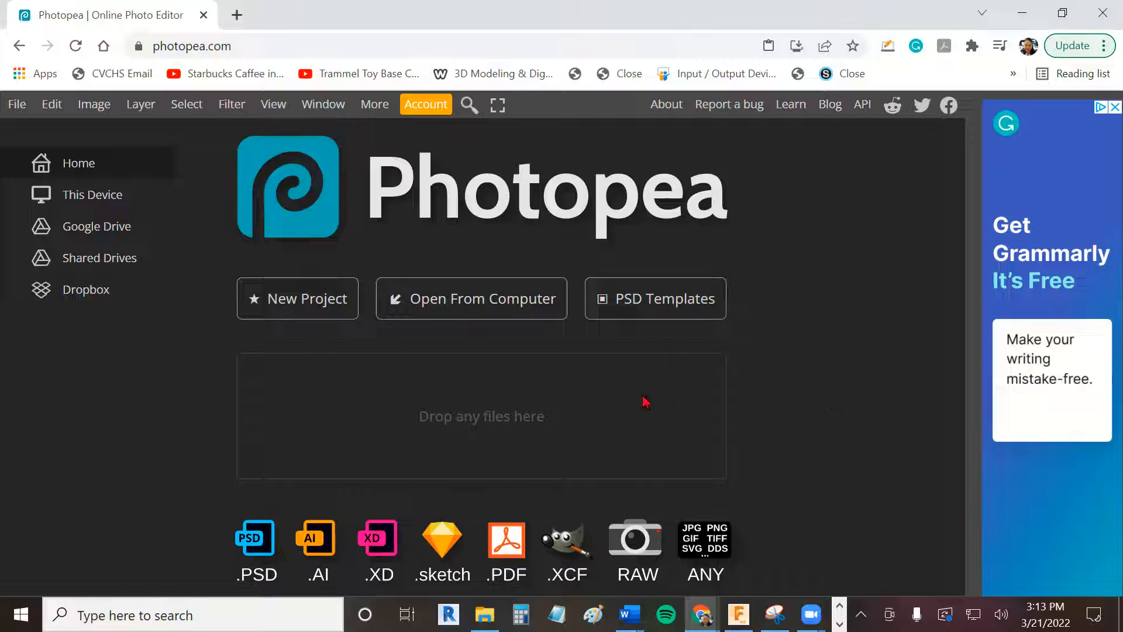
- Start a new project and name it "baby yoda photopea"
{"action": "left_click", "coordinate": [308, 308]}
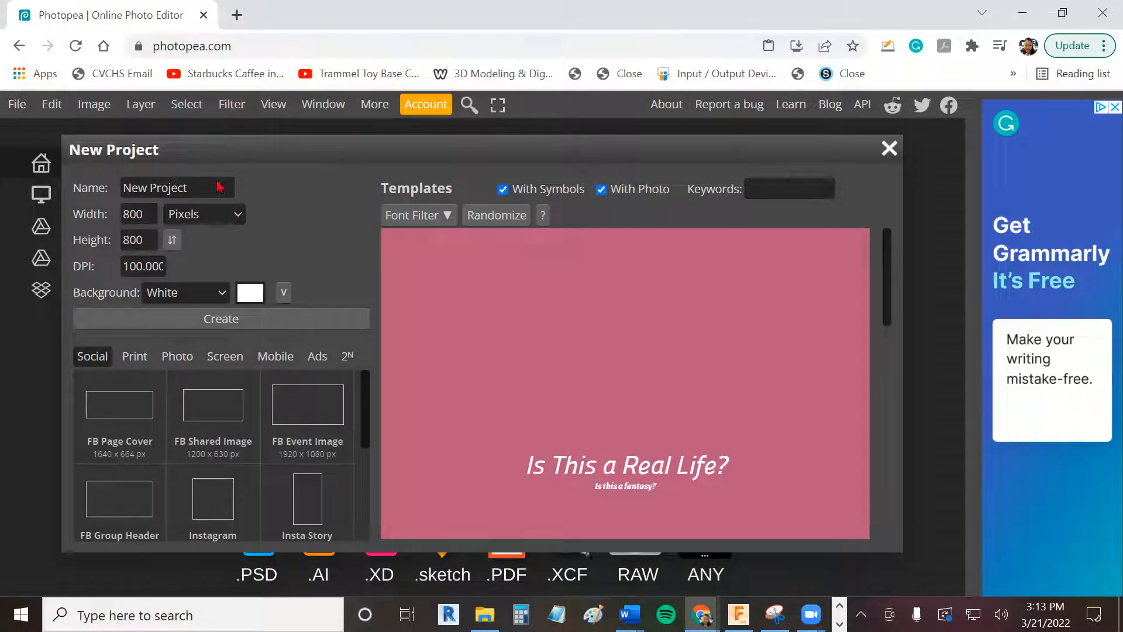
{"action": "left_click", "coordinate": [136, 185]}
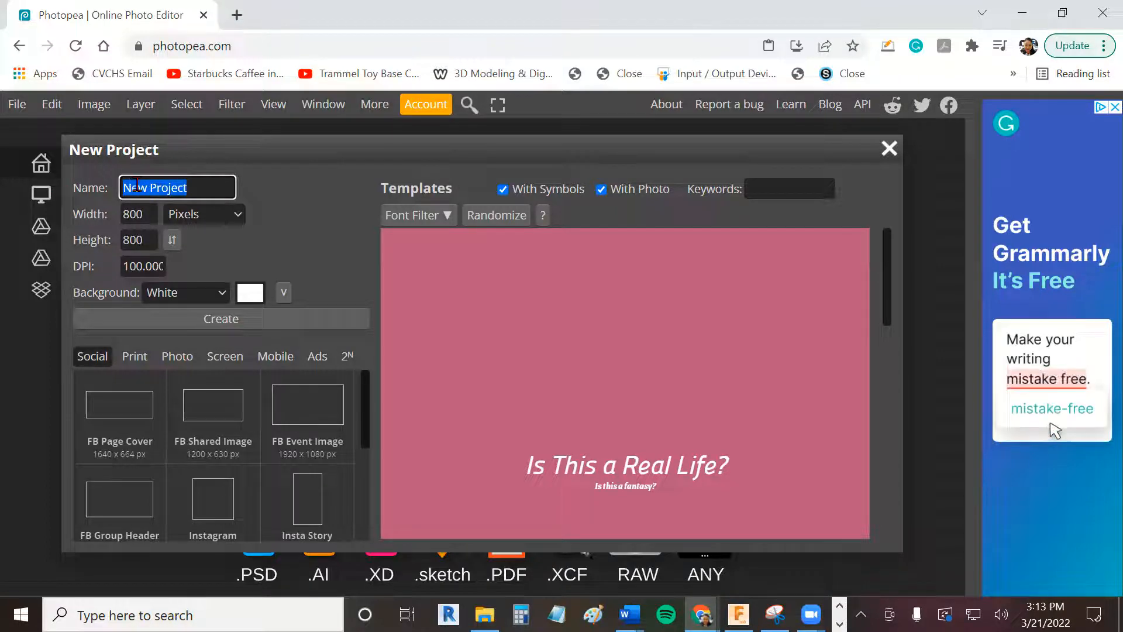
{"action": "type", "text": "baby yoda phot"}
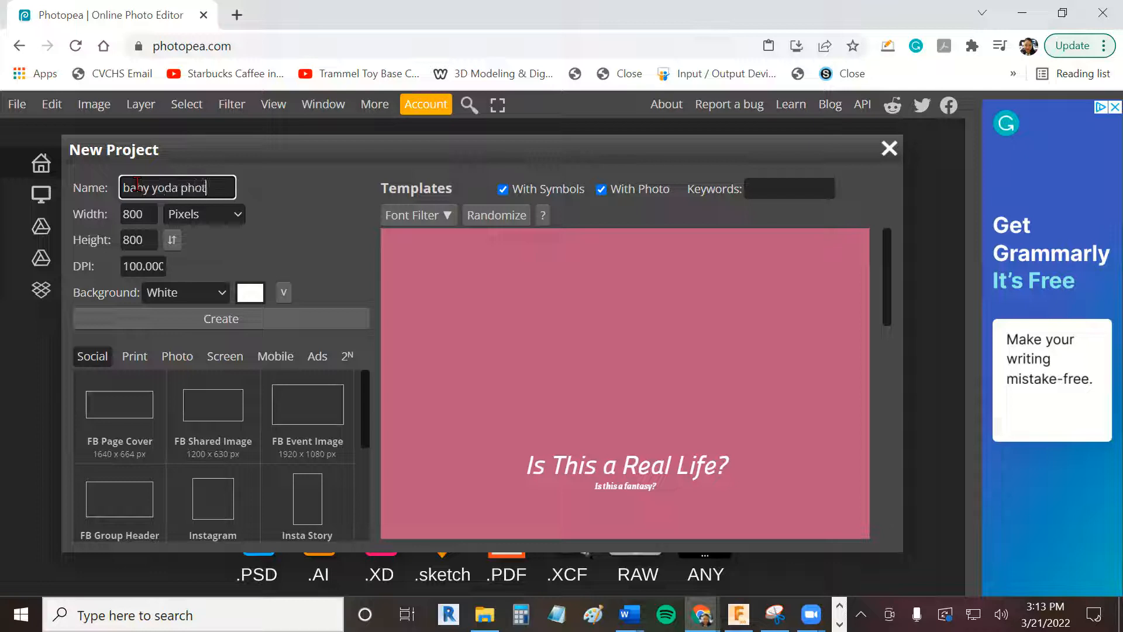
{"action": "type", "text": "opea"}
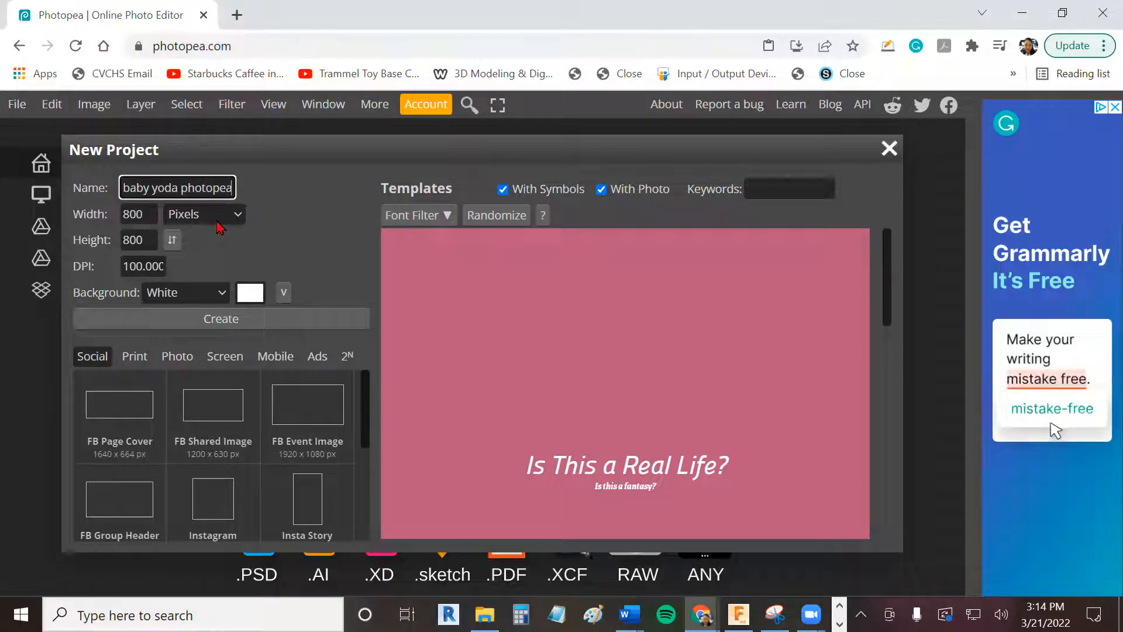
- Create the project at 800 by 800 pixels and 100 DPI with a white background
{"action": "left_click", "coordinate": [217, 222]}
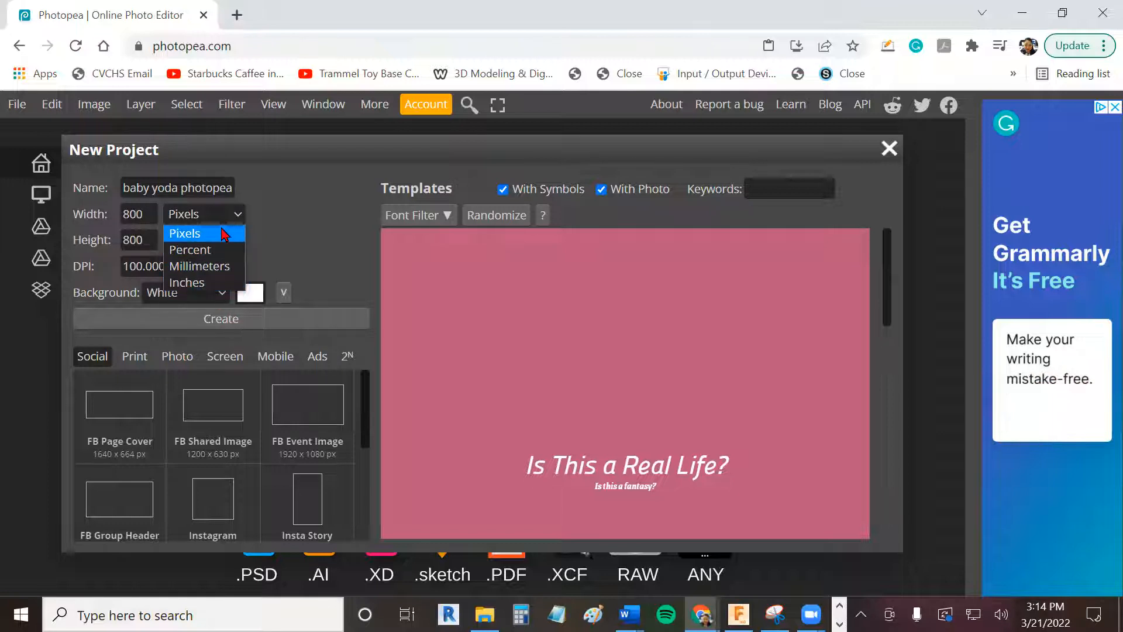
{"action": "left_click", "coordinate": [224, 234]}
{"action": "left_click", "coordinate": [143, 216]}
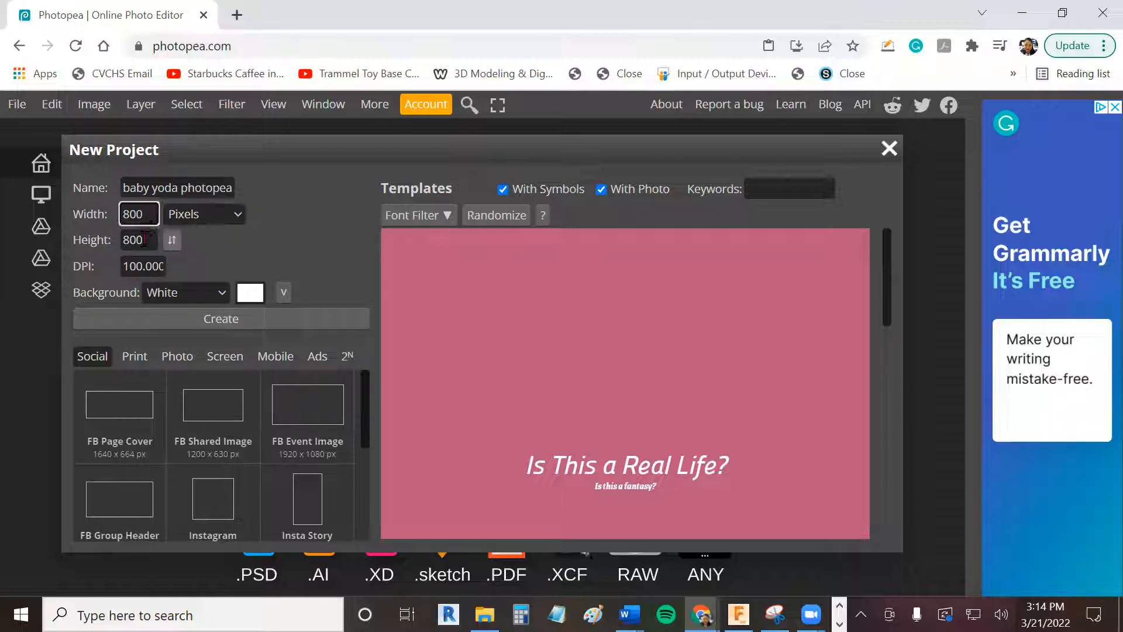
{"action": "key", "text": "Tab"}
{"action": "left_click_drag", "start_coordinate": [121, 269], "coordinate": [175, 267]}
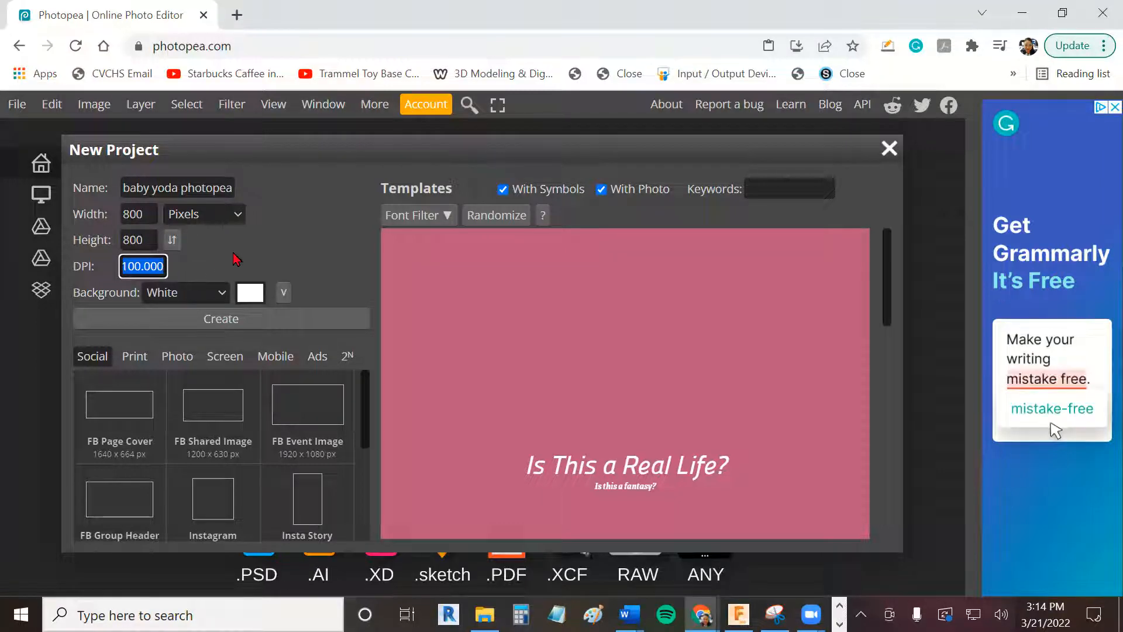
{"action": "left_click", "coordinate": [247, 256]}
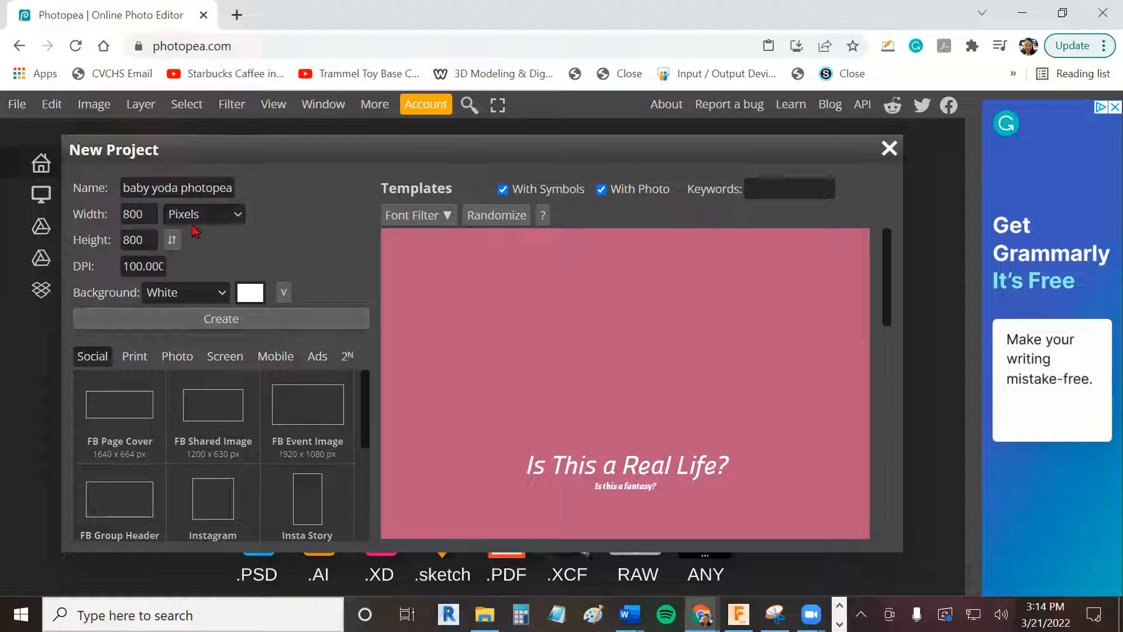
{"action": "left_click", "coordinate": [199, 320]}
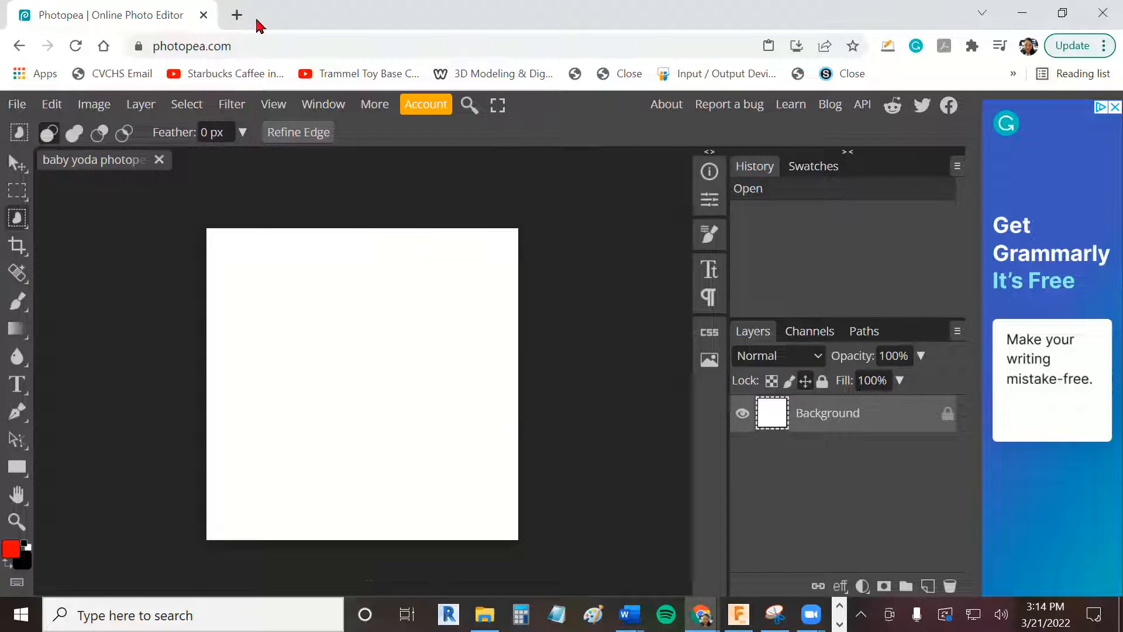
{"action": "left_click", "coordinate": [237, 16]}
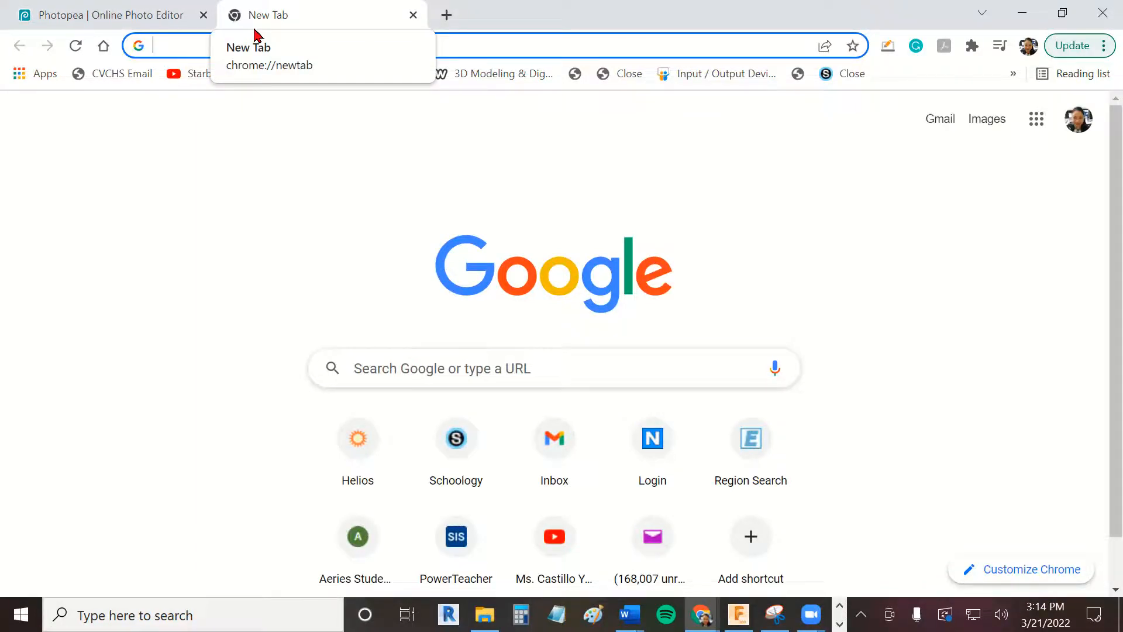
{"action": "left_click", "coordinate": [166, 18]}
{"action": "left_click", "coordinate": [105, 113]}
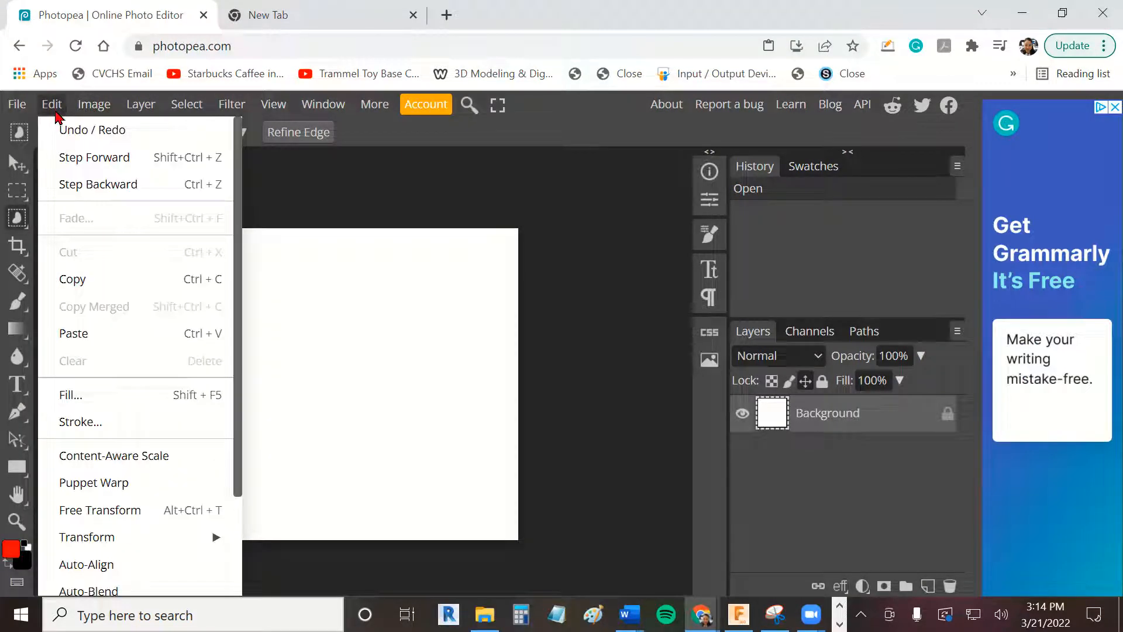
{"action": "left_click", "coordinate": [606, 141]}
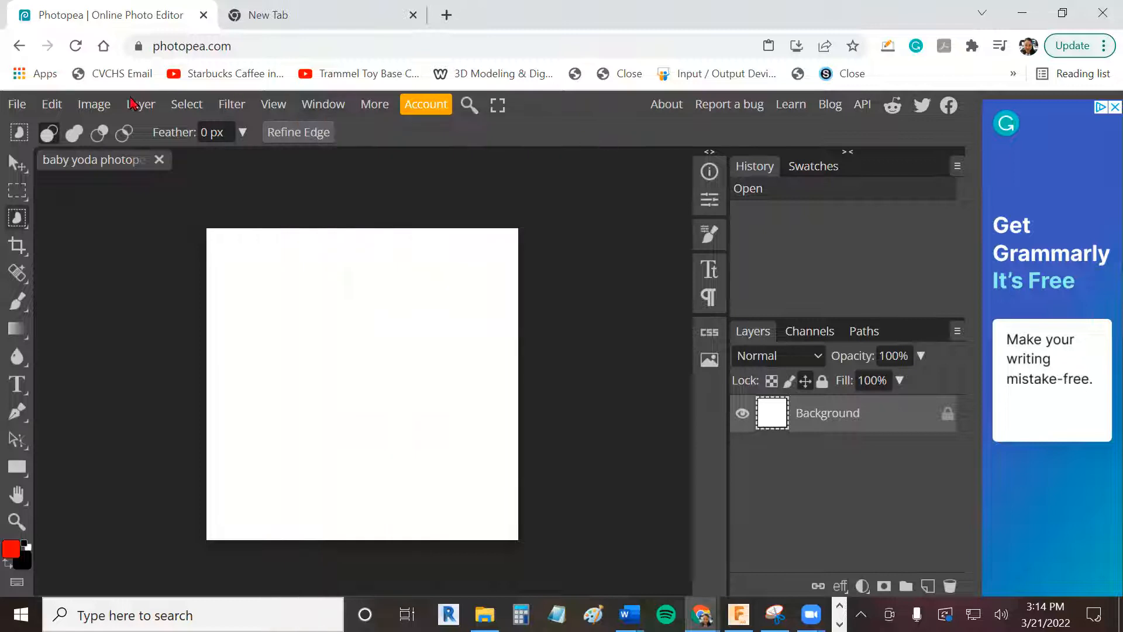
- Open the image baby yoda.png from the Downloads folder
{"action": "left_click", "coordinate": [28, 111]}
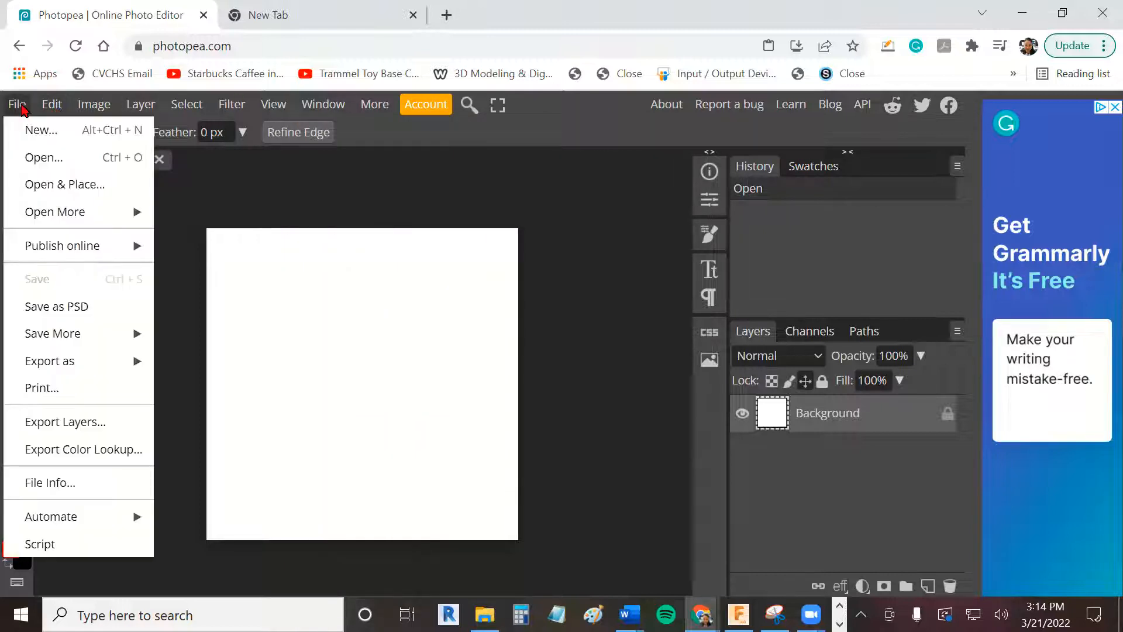
{"action": "left_click", "coordinate": [65, 155]}
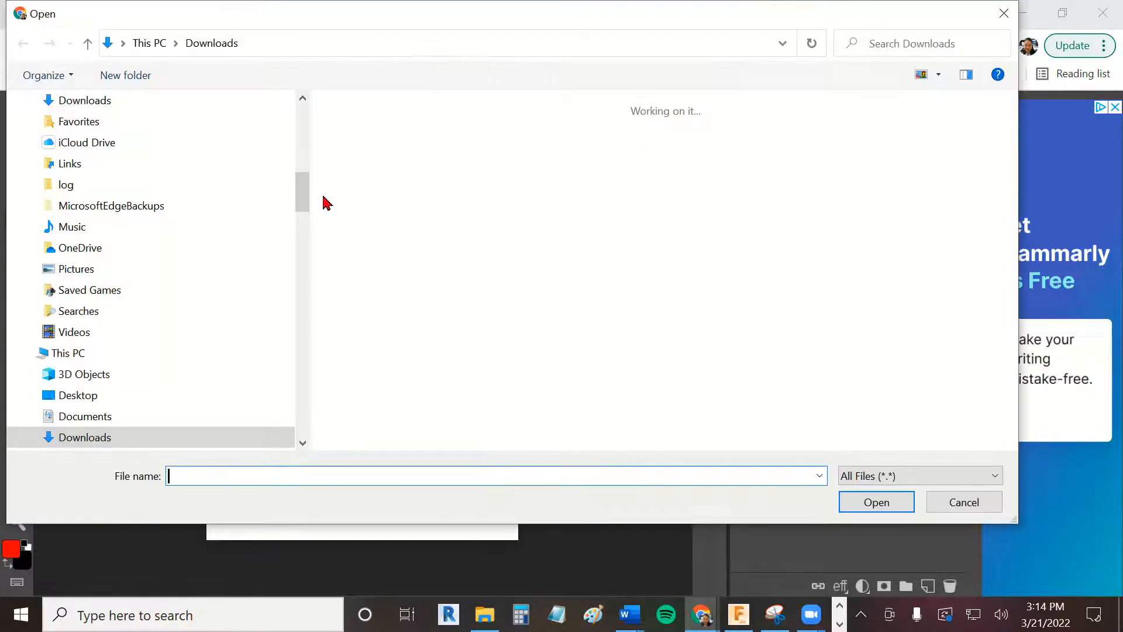
{"action": "scroll", "coordinate": [852, 318], "scroll_direction": "down", "scroll_amount": 3}
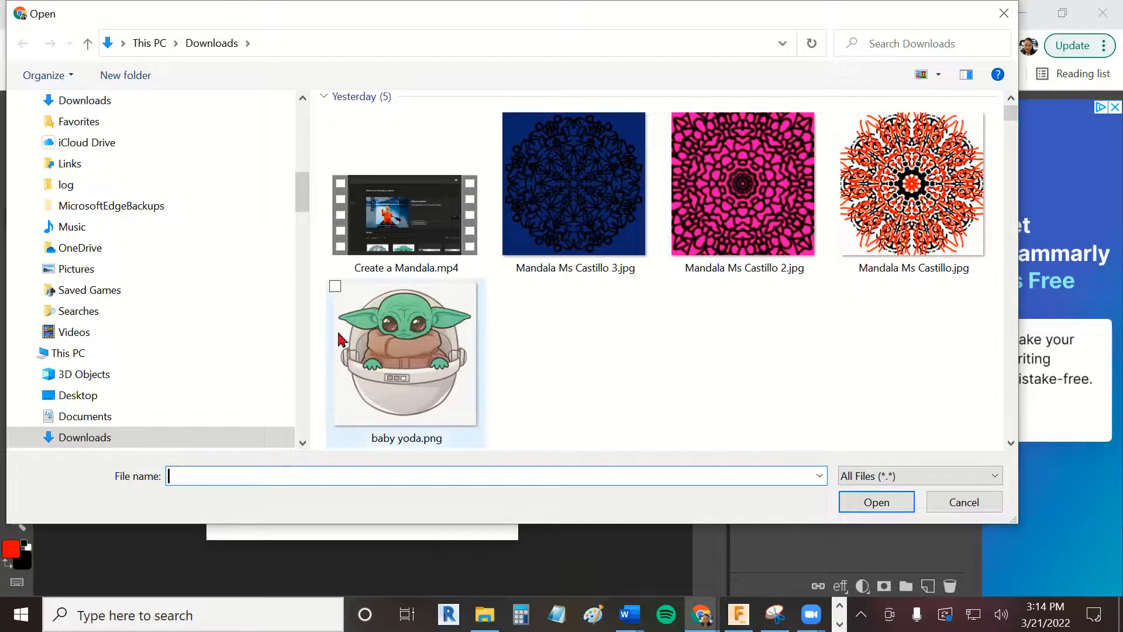
{"action": "left_click", "coordinate": [387, 350]}
{"action": "left_click", "coordinate": [859, 503]}
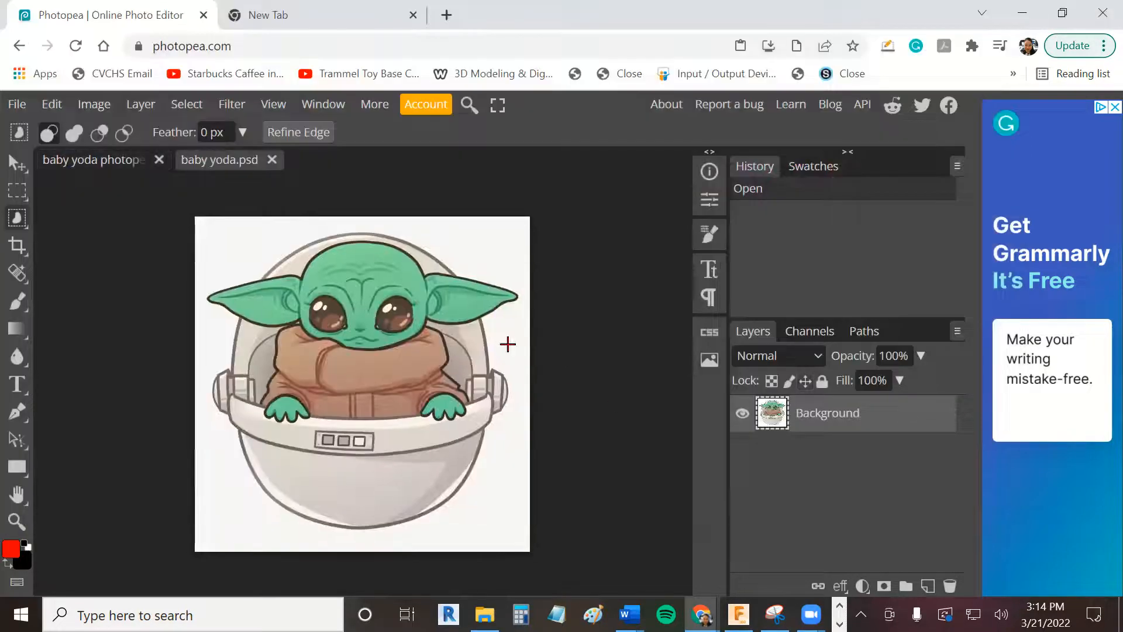
{"action": "left_click", "coordinate": [107, 169]}
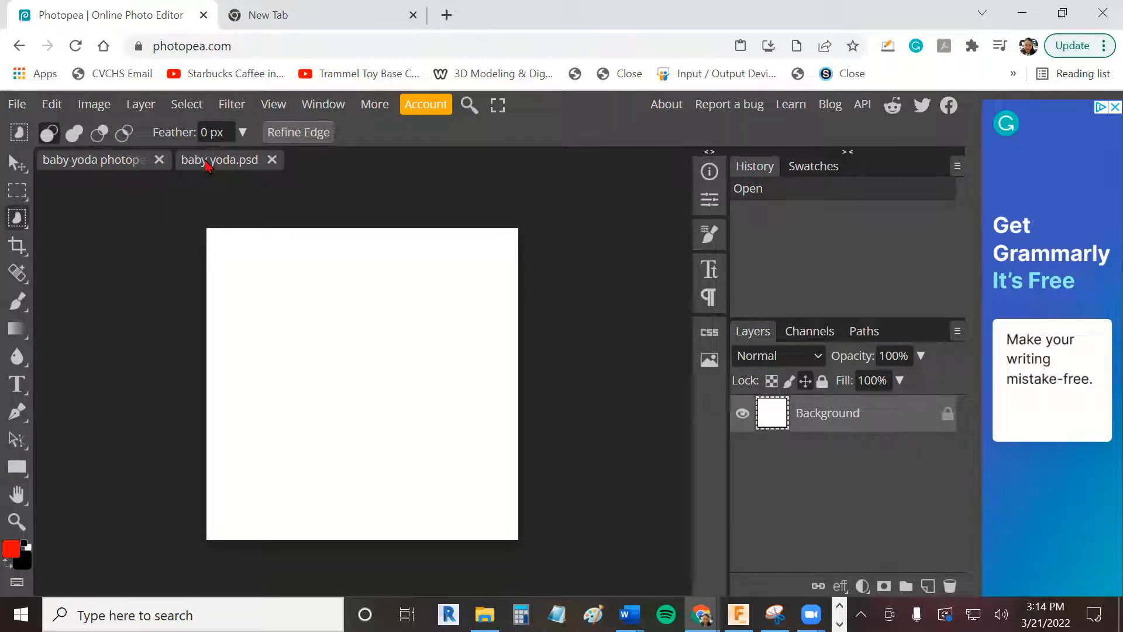
{"action": "left_click", "coordinate": [206, 163]}
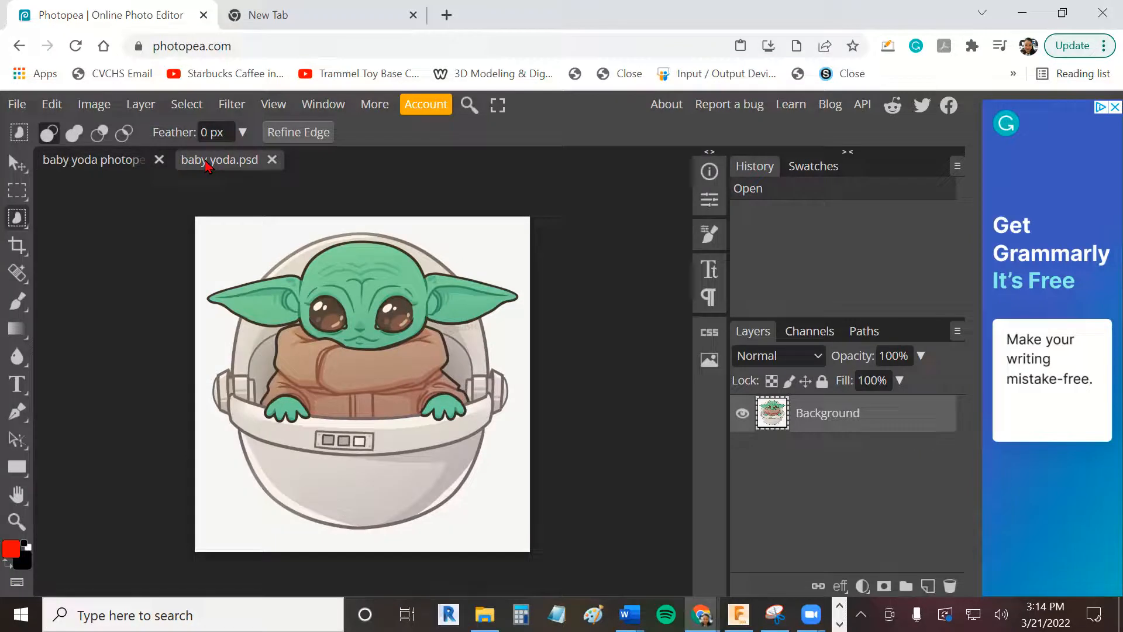
{"action": "left_click", "coordinate": [123, 165]}
{"action": "left_click", "coordinate": [217, 163]}
{"action": "left_click", "coordinate": [111, 167]}
{"action": "left_click", "coordinate": [210, 168]}
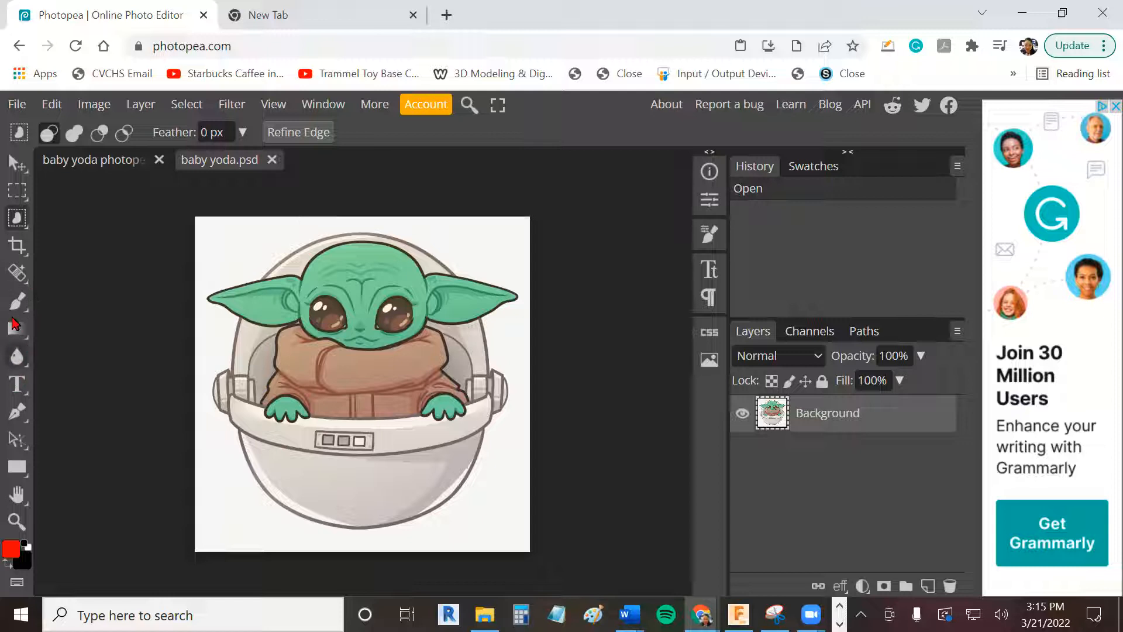
{"action": "right_click", "coordinate": [18, 221]}
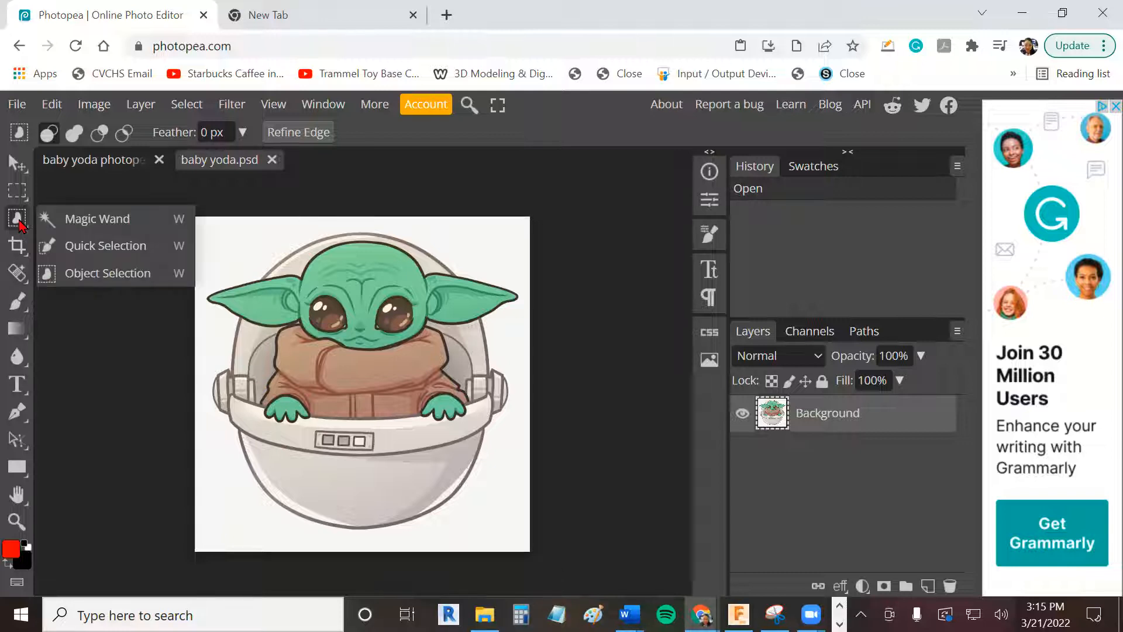
{"action": "left_click", "coordinate": [98, 275]}
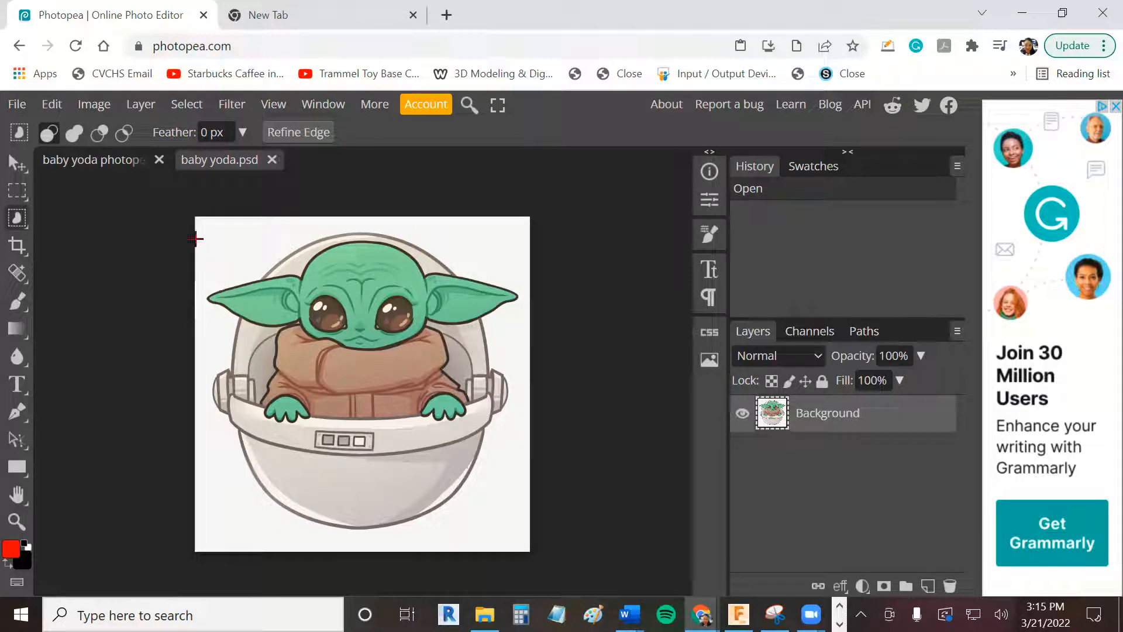
{"action": "left_click_drag", "start_coordinate": [194, 209], "coordinate": [534, 548]}
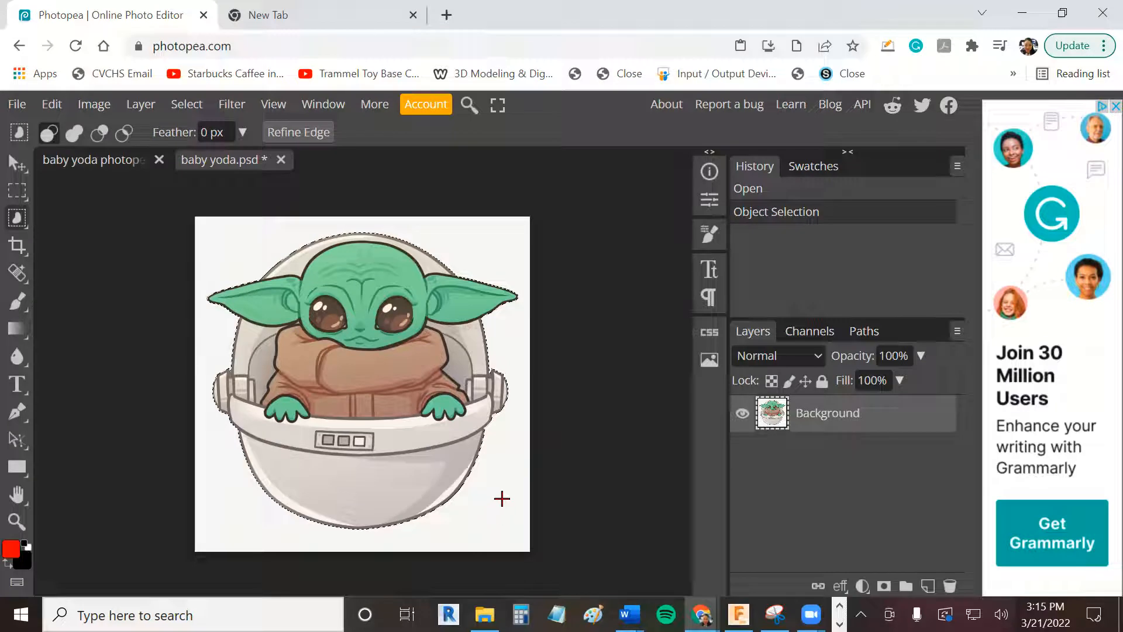
{"action": "left_click", "coordinate": [227, 316]}
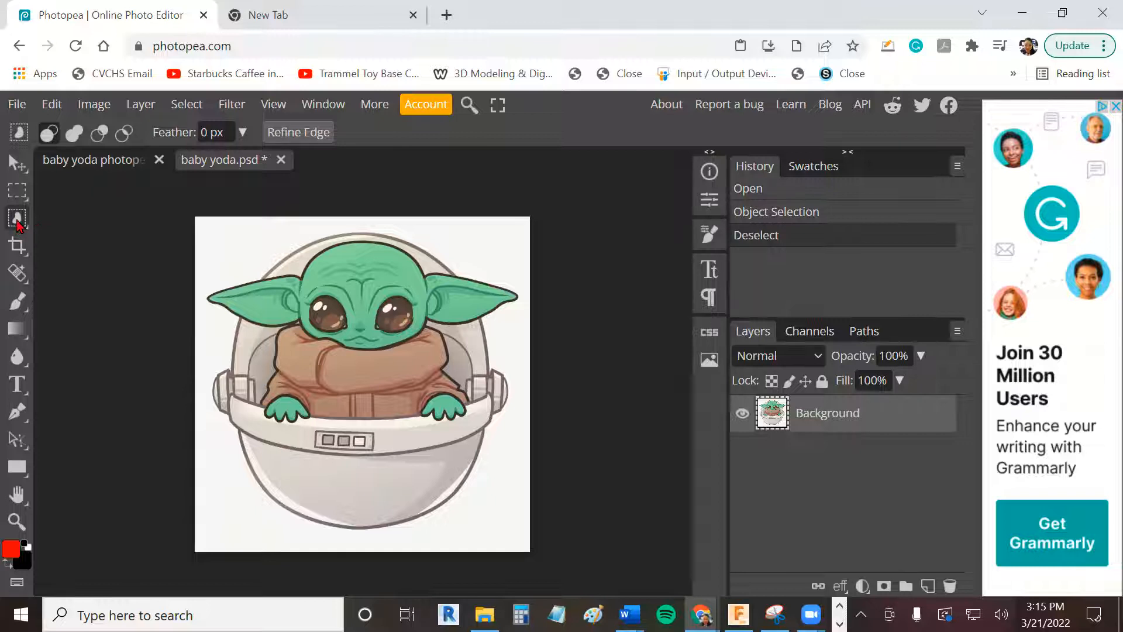
- Select the whole Baby Yoda figure and its pod with the Object Selection tool and copy the selection
{"action": "right_click", "coordinate": [18, 221]}
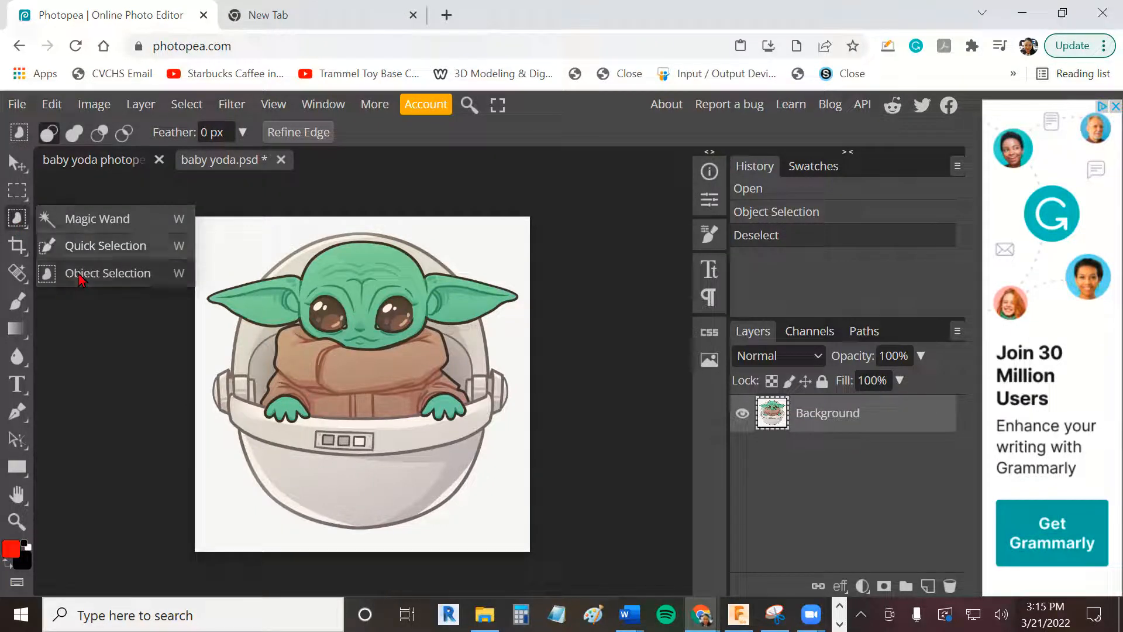
{"action": "left_click", "coordinate": [71, 273]}
{"action": "left_click_drag", "start_coordinate": [196, 218], "coordinate": [522, 538]}
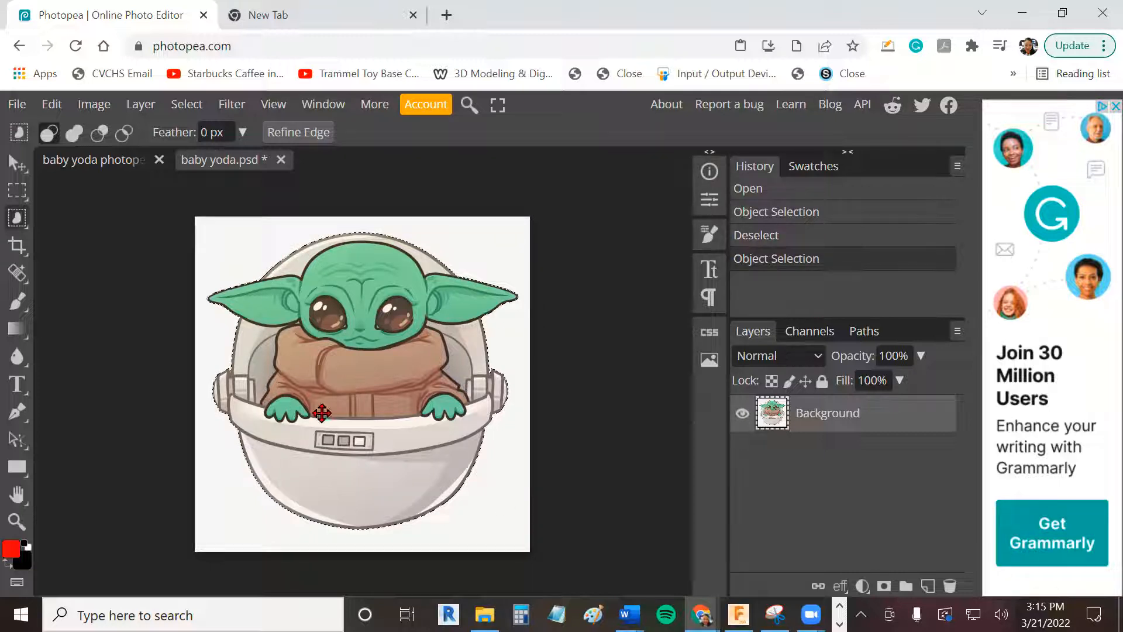
{"action": "left_click", "coordinate": [61, 112]}
{"action": "left_click", "coordinate": [98, 279]}
- Paste the copied Baby Yoda into the blank "baby yoda photopea" project
{"action": "left_click", "coordinate": [111, 165]}
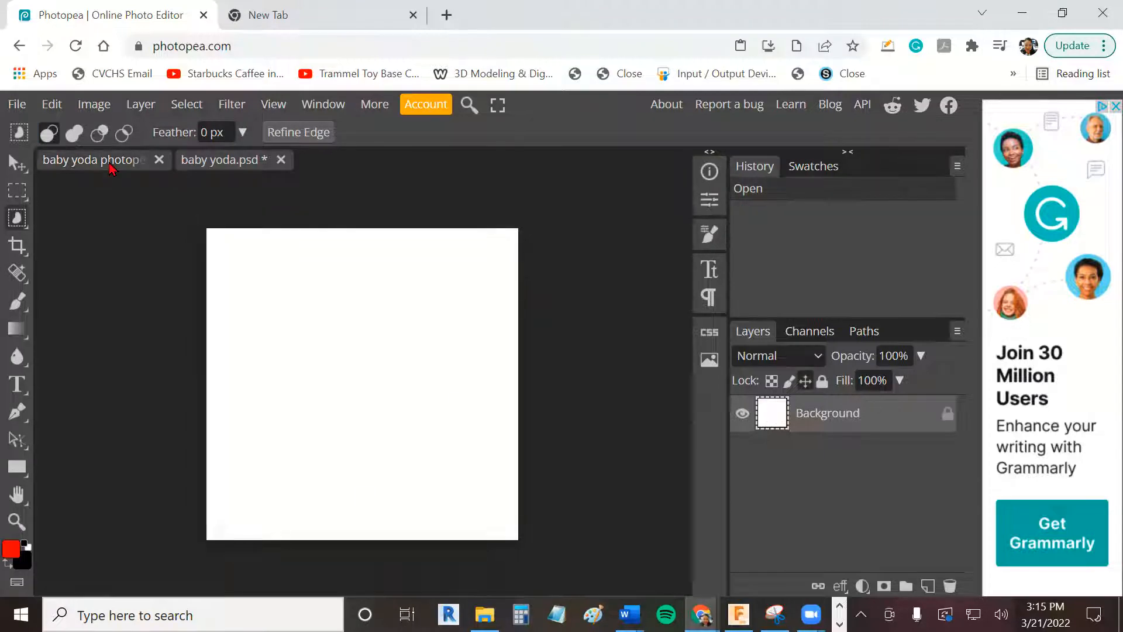
{"action": "left_click", "coordinate": [67, 108]}
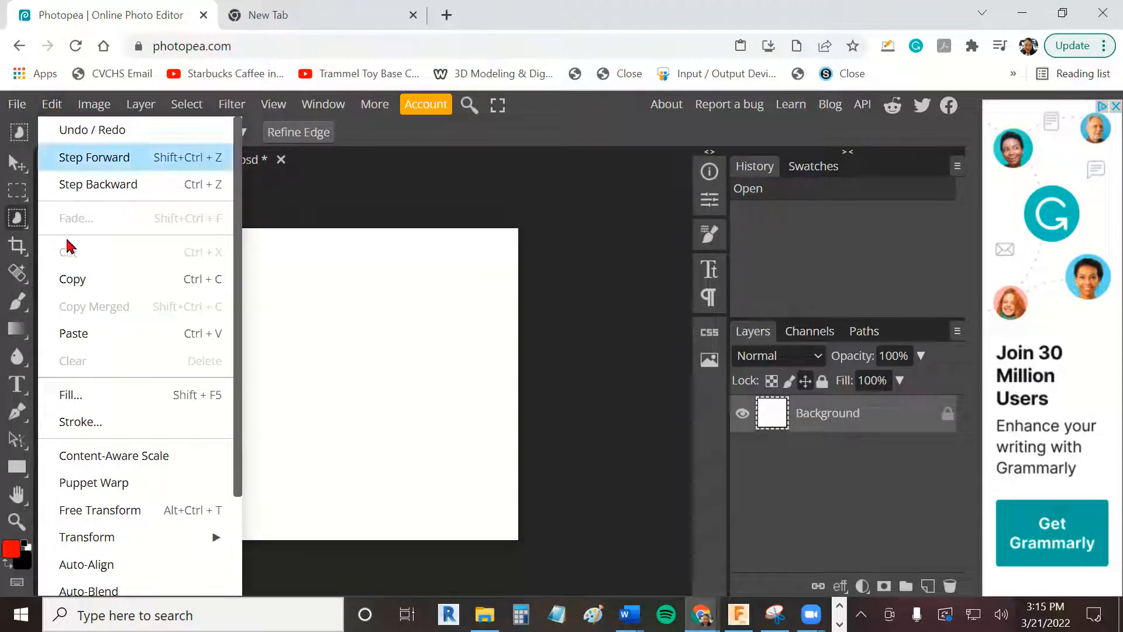
{"action": "left_click", "coordinate": [85, 331]}
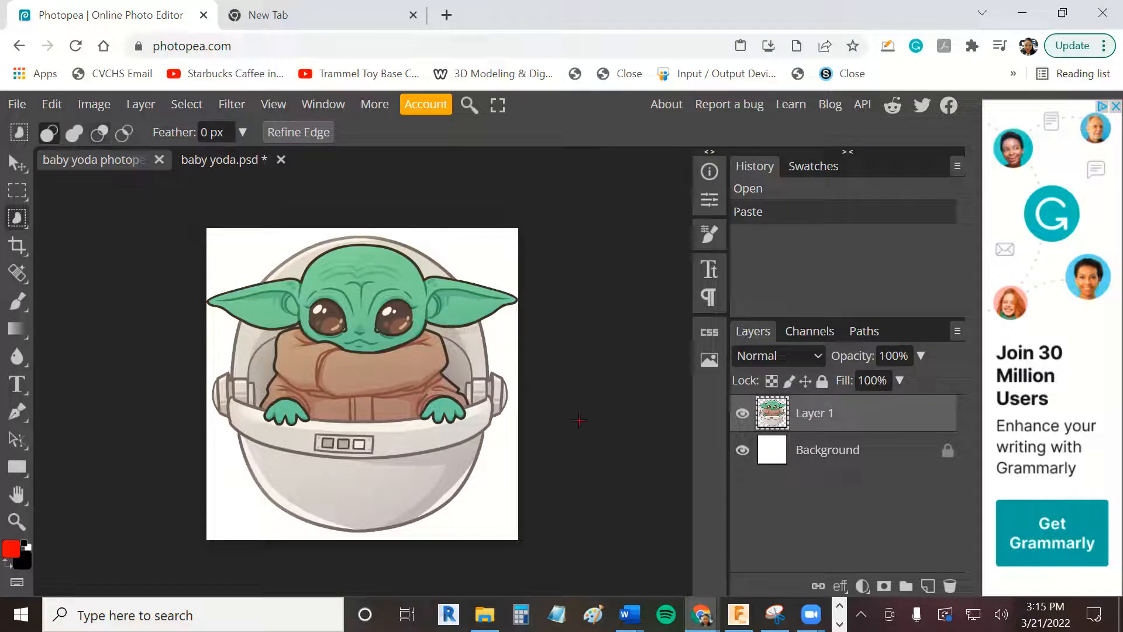
- Scale the pasted Baby Yoda with Free Transform to about 34% width and 35% height at the canvas's top centre
{"action": "left_click", "coordinate": [52, 105]}
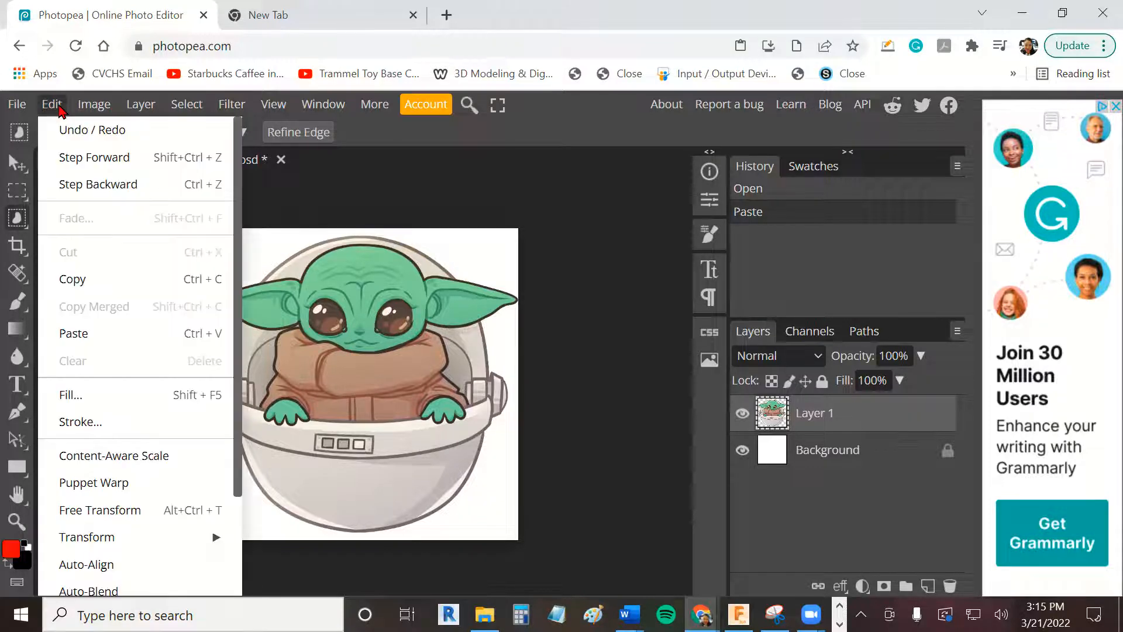
{"action": "left_click", "coordinate": [156, 512]}
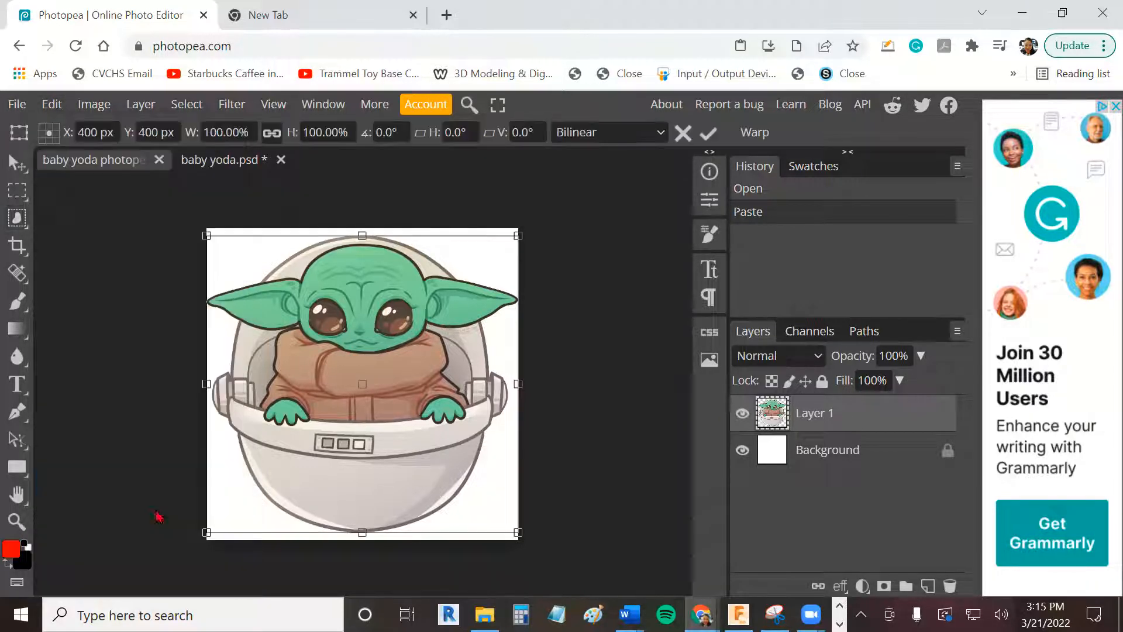
{"action": "left_click_drag", "start_coordinate": [206, 532], "coordinate": [259, 455]}
{"action": "left_click_drag", "start_coordinate": [517, 455], "coordinate": [437, 367]}
{"action": "left_click_drag", "start_coordinate": [262, 366], "coordinate": [311, 352]}
{"action": "left_click_drag", "start_coordinate": [434, 353], "coordinate": [416, 339]}
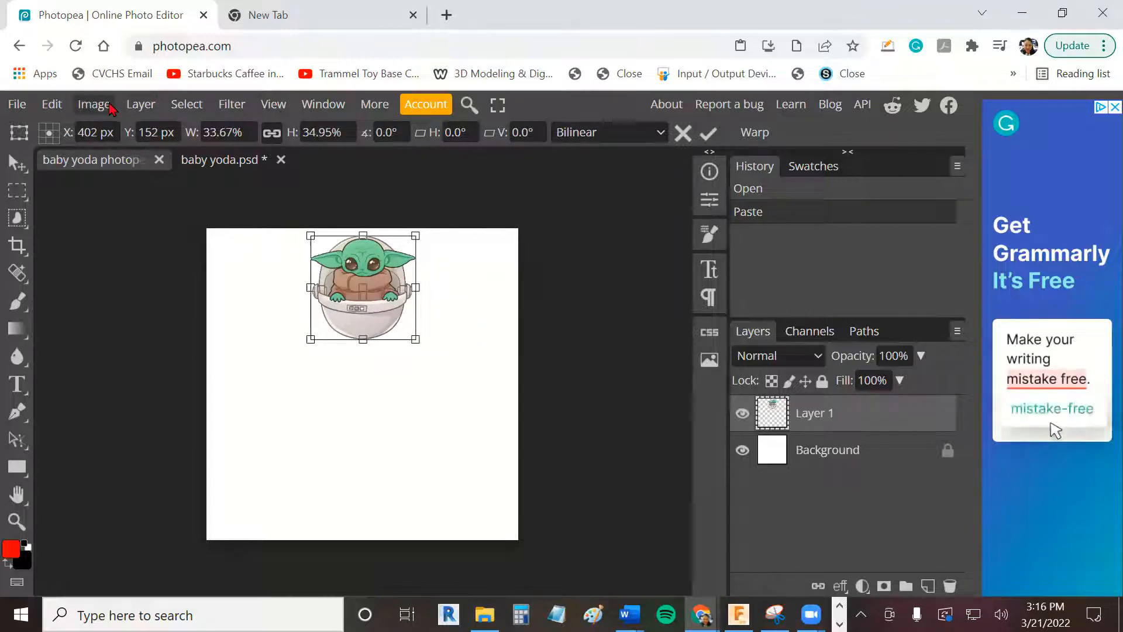
- Duplicate the scaled Baby Yoda layer and move the copy to the canvas's bottom centre, at about X 400 px, Y 650 px
{"action": "left_click", "coordinate": [150, 109]}
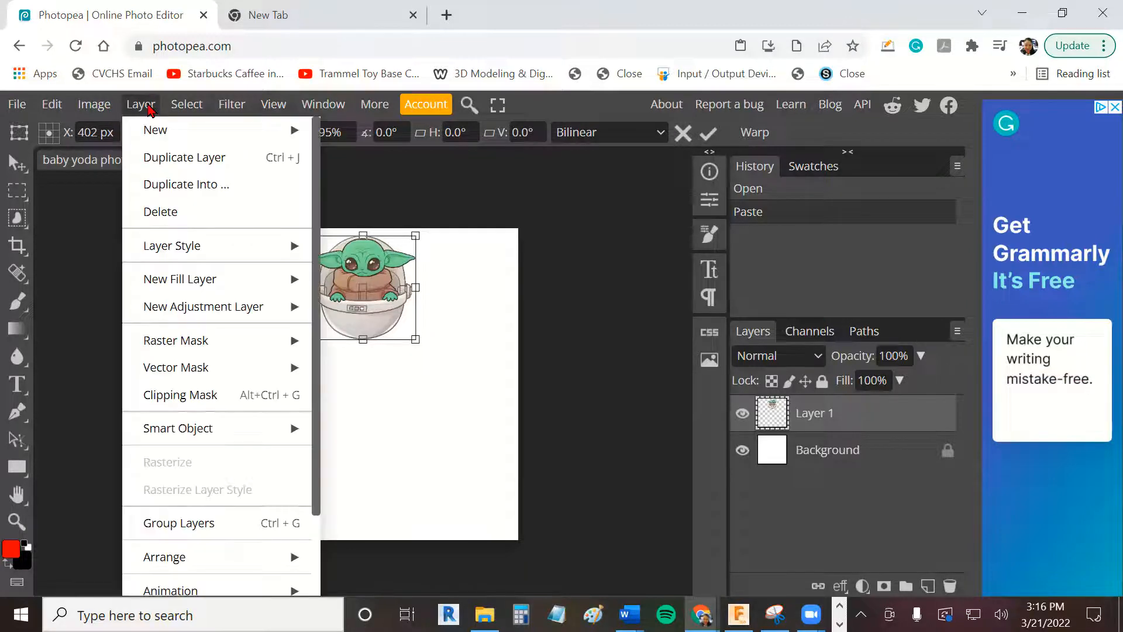
{"action": "left_click", "coordinate": [217, 158]}
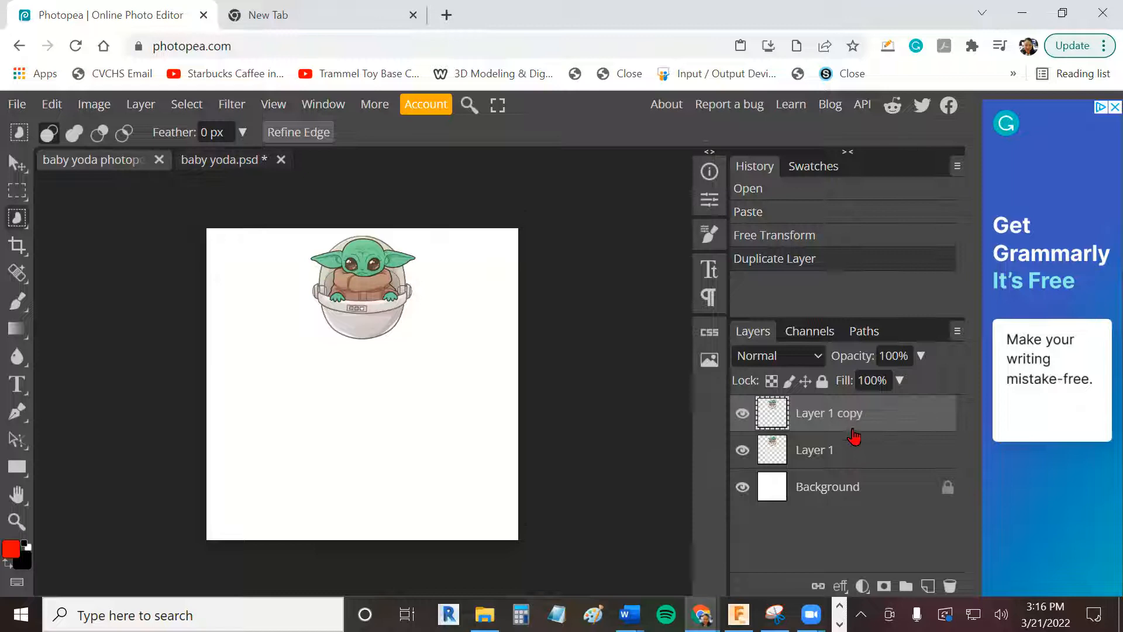
{"action": "left_click", "coordinate": [59, 107]}
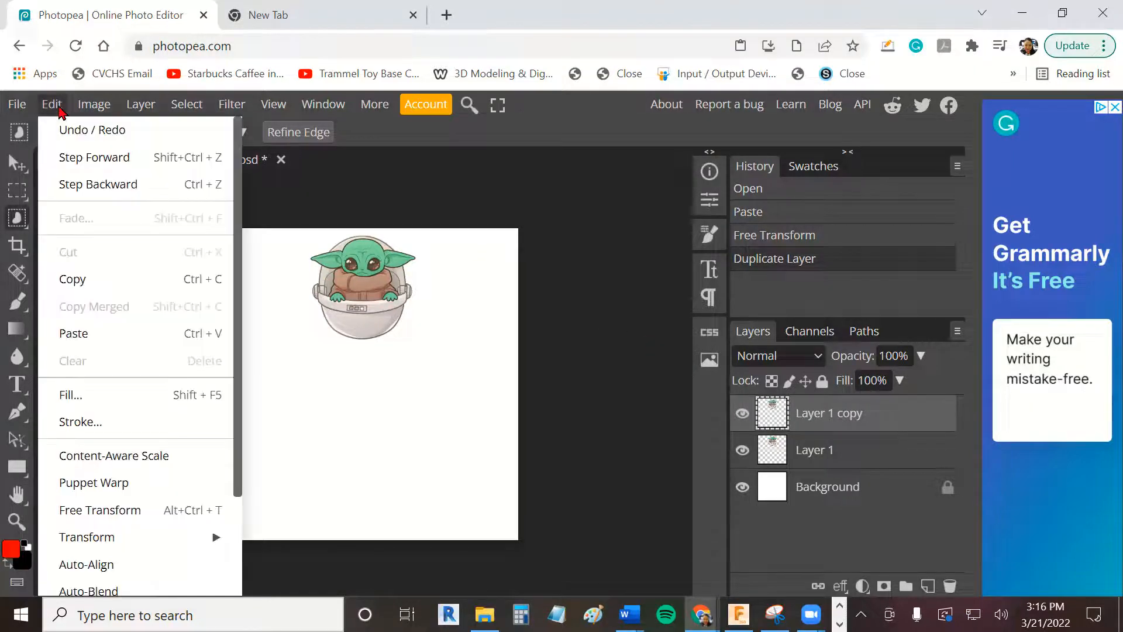
{"action": "left_click", "coordinate": [147, 510]}
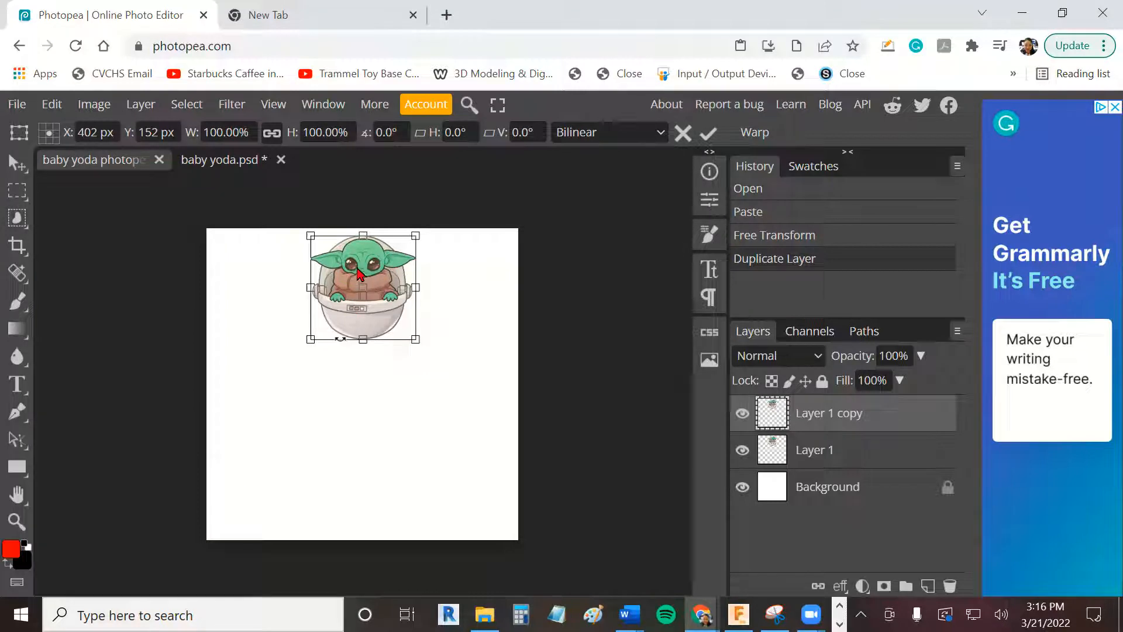
{"action": "left_click_drag", "start_coordinate": [359, 274], "coordinate": [357, 466]}
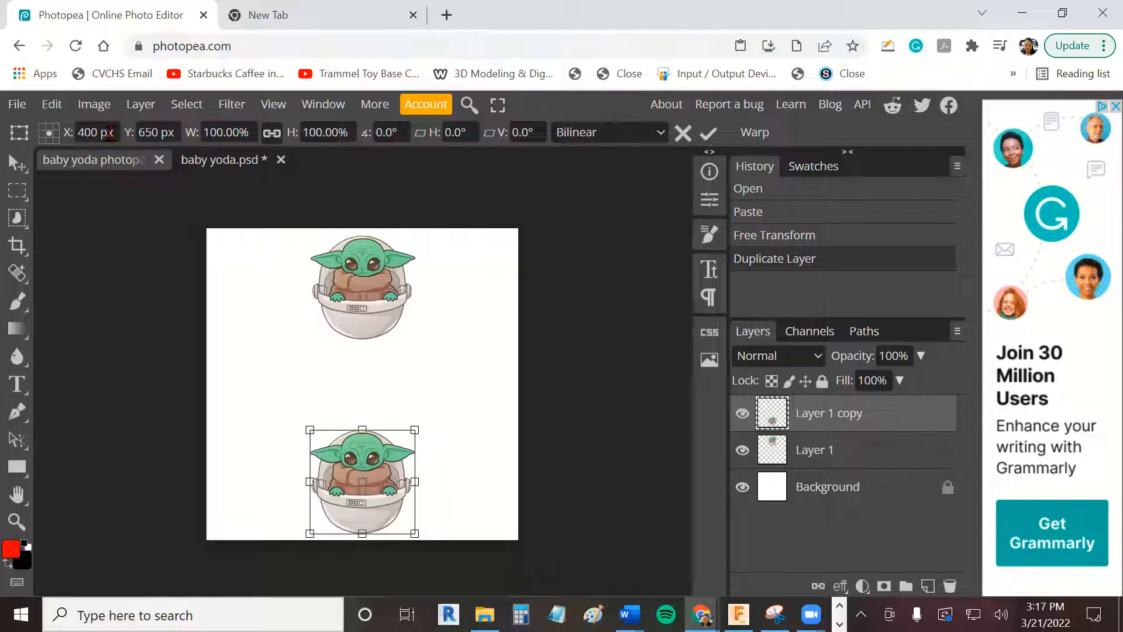
- Rotate the lower Baby Yoda about 180° with Free Transform and merge its layer down into Layer 1
{"action": "left_click", "coordinate": [52, 105]}
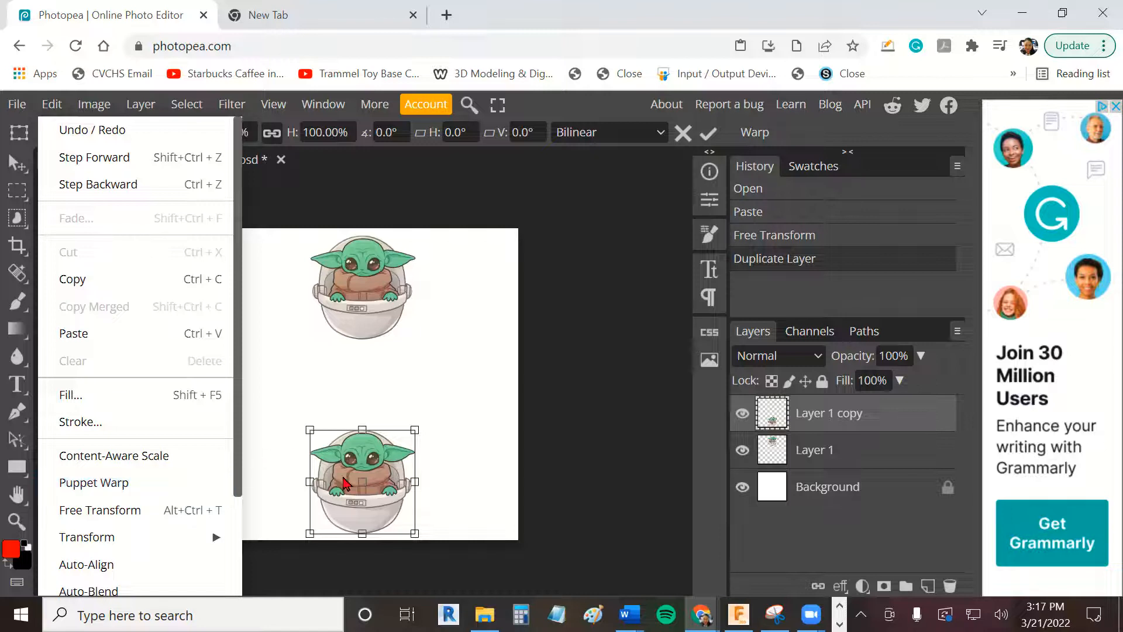
{"action": "left_click", "coordinate": [168, 509]}
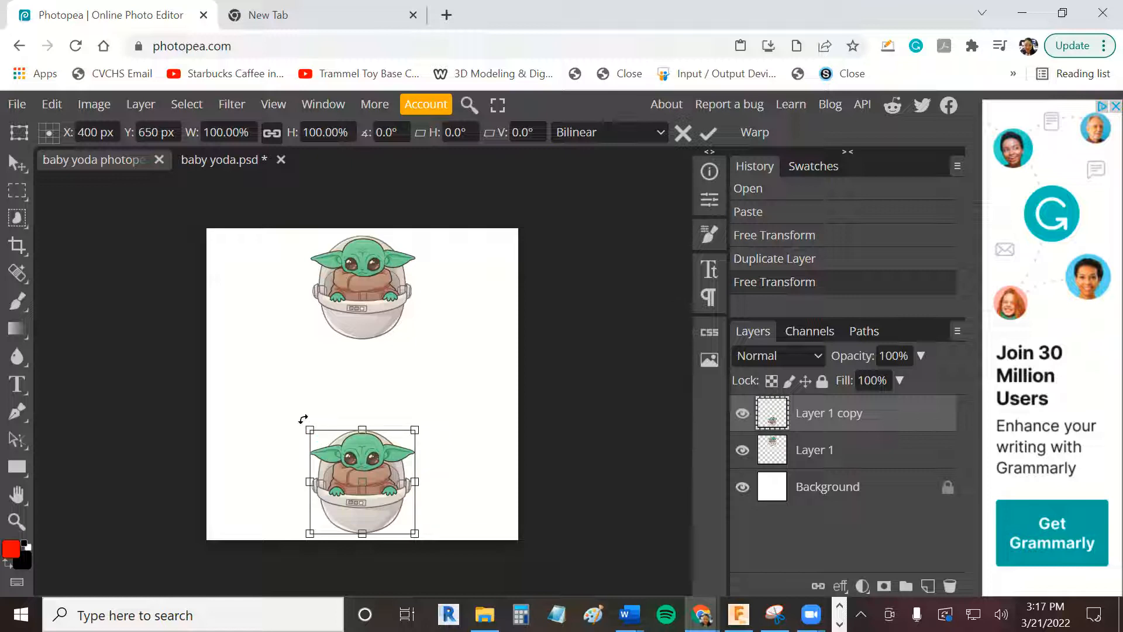
{"action": "left_click_drag", "start_coordinate": [303, 419], "coordinate": [404, 527]}
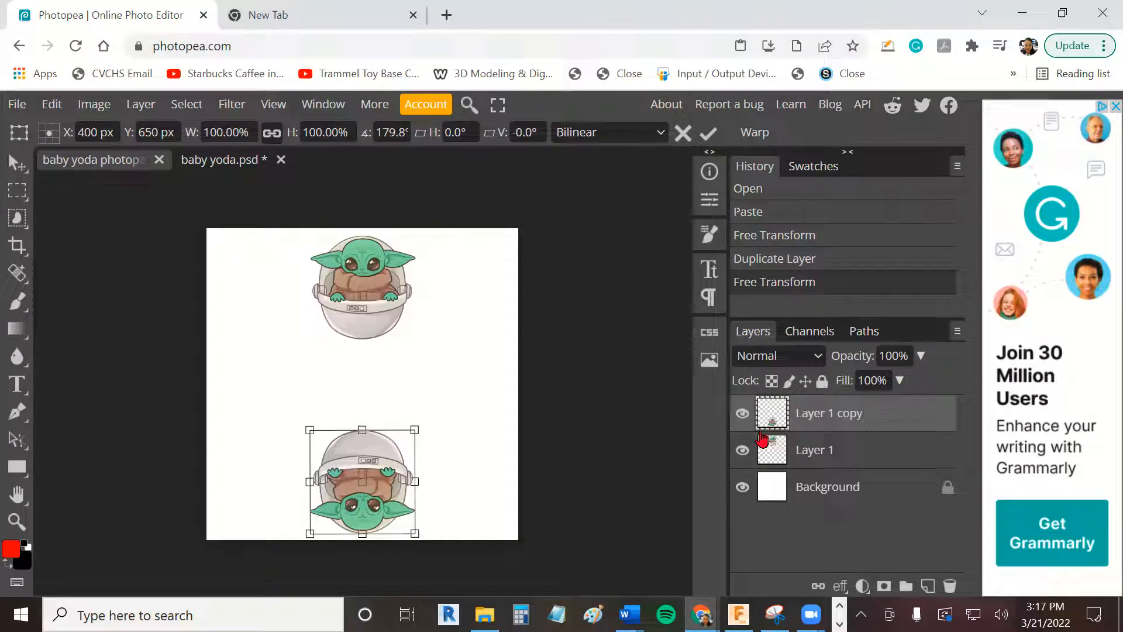
{"action": "key", "text": "Return"}
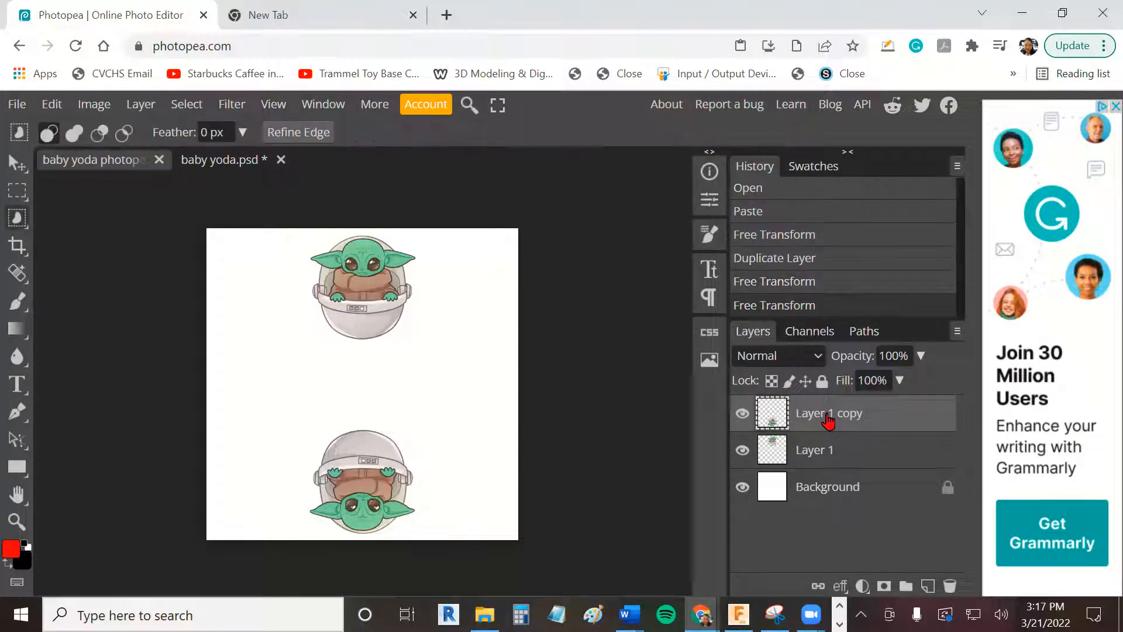
{"action": "right_click", "coordinate": [828, 419]}
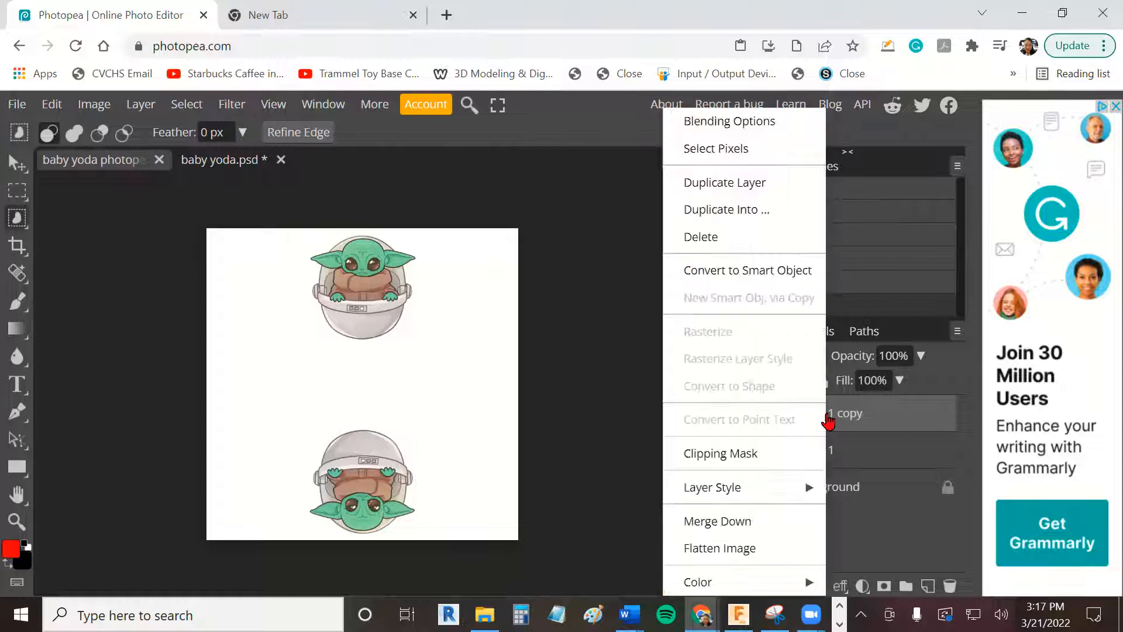
{"action": "left_click", "coordinate": [783, 524]}
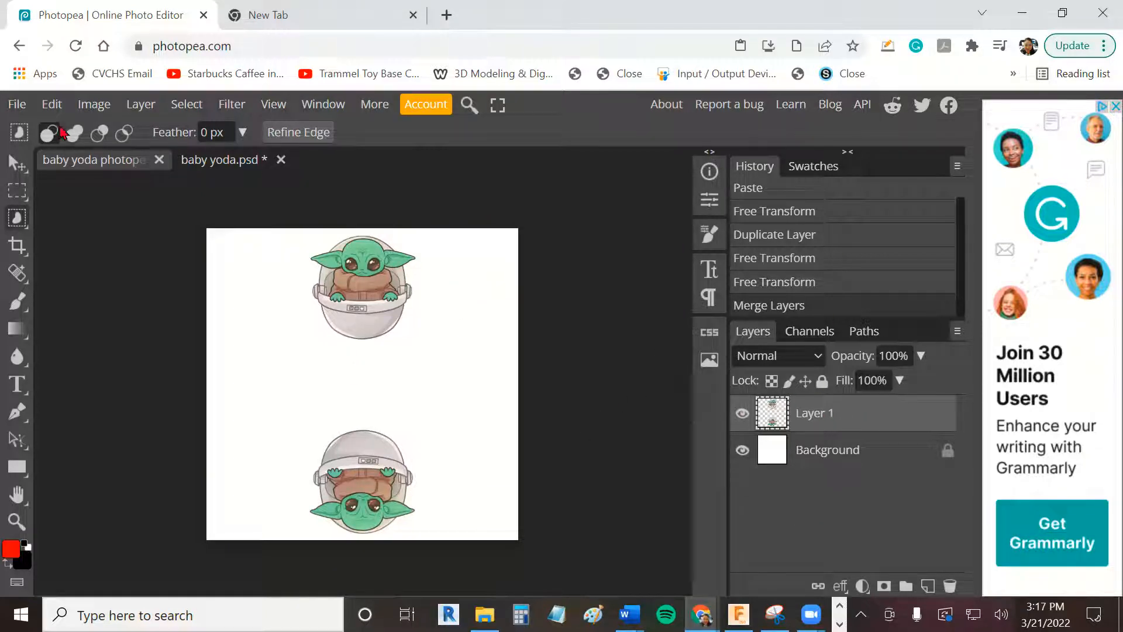
- Duplicate the merged pair of Baby Yodas and rotate the copy about -90° with Free Transform
{"action": "left_click", "coordinate": [62, 108]}
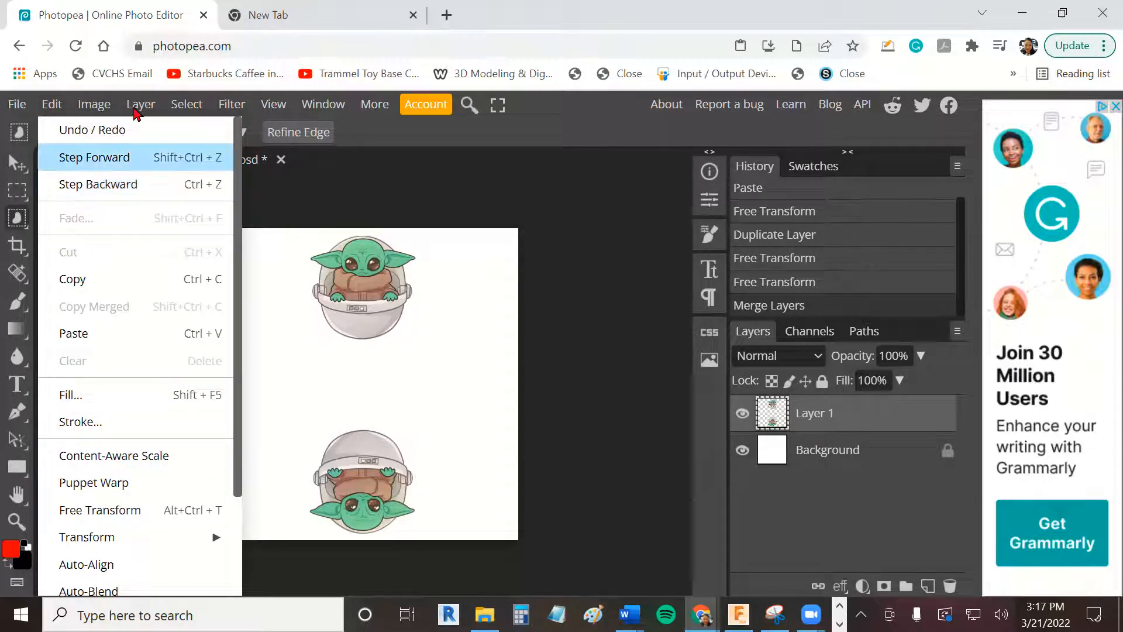
{"action": "mouse_move", "coordinate": [136, 110]}
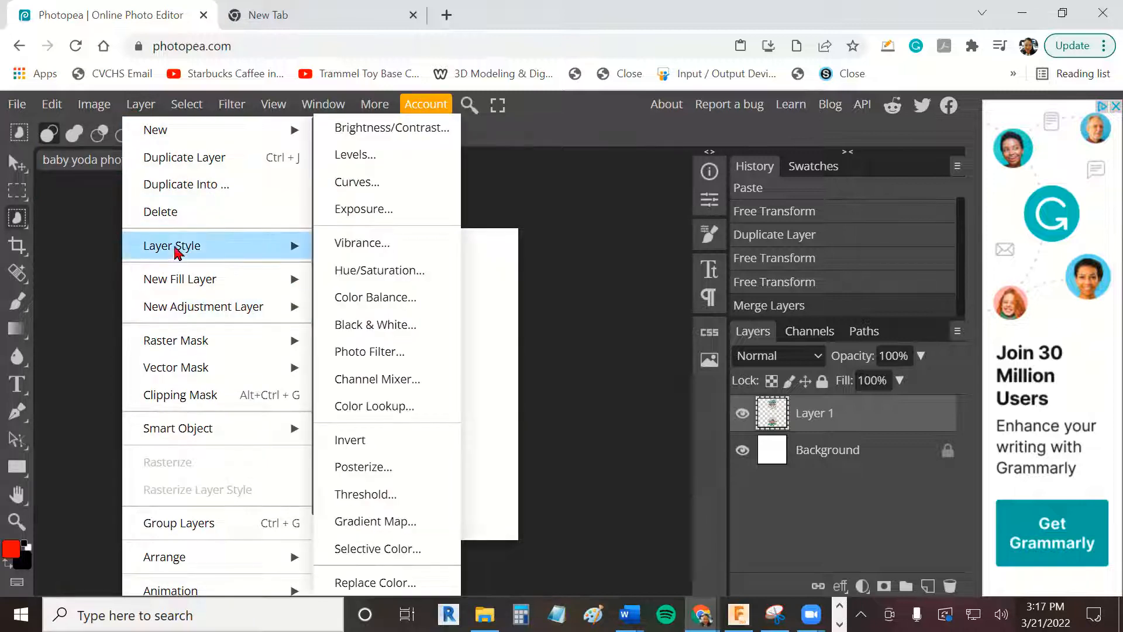
{"action": "left_click", "coordinate": [181, 164]}
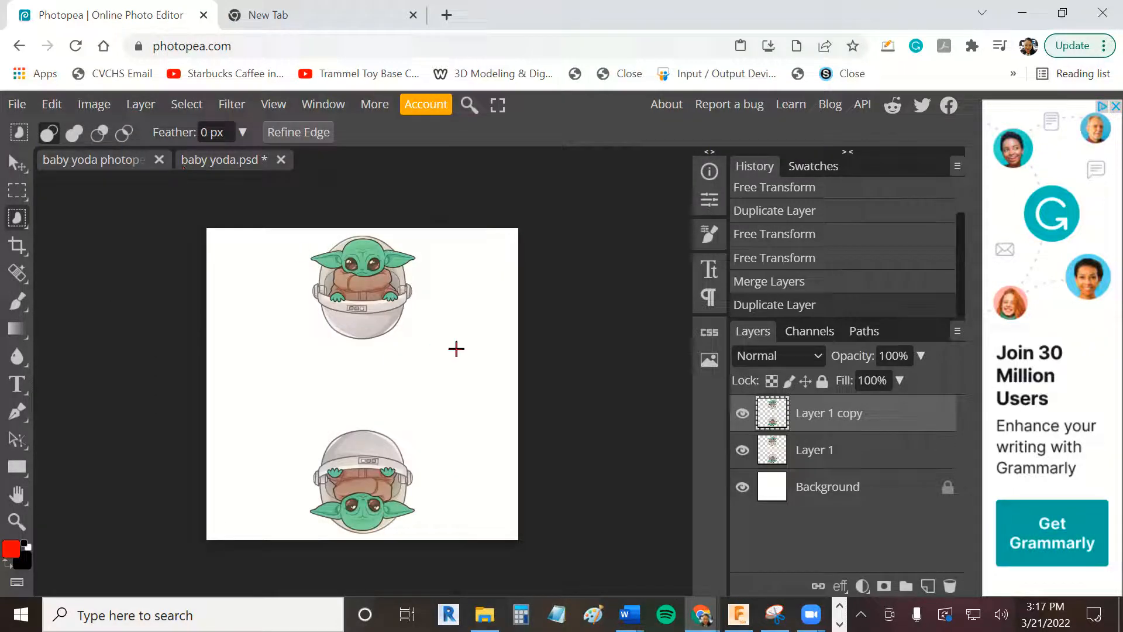
{"action": "left_click", "coordinate": [51, 106]}
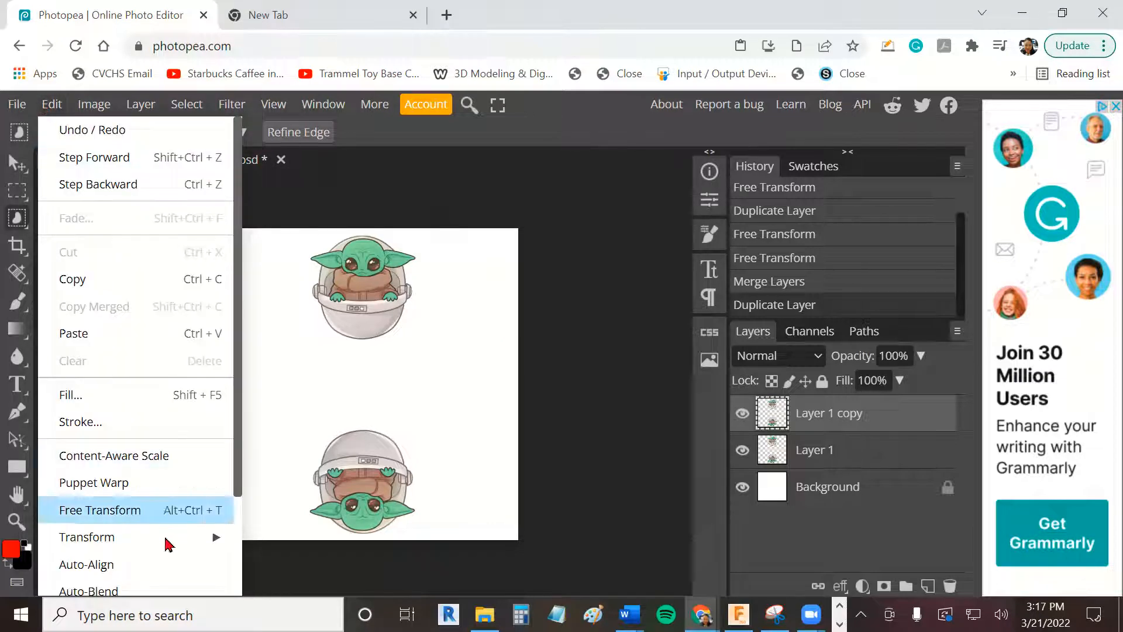
{"action": "left_click", "coordinate": [212, 510]}
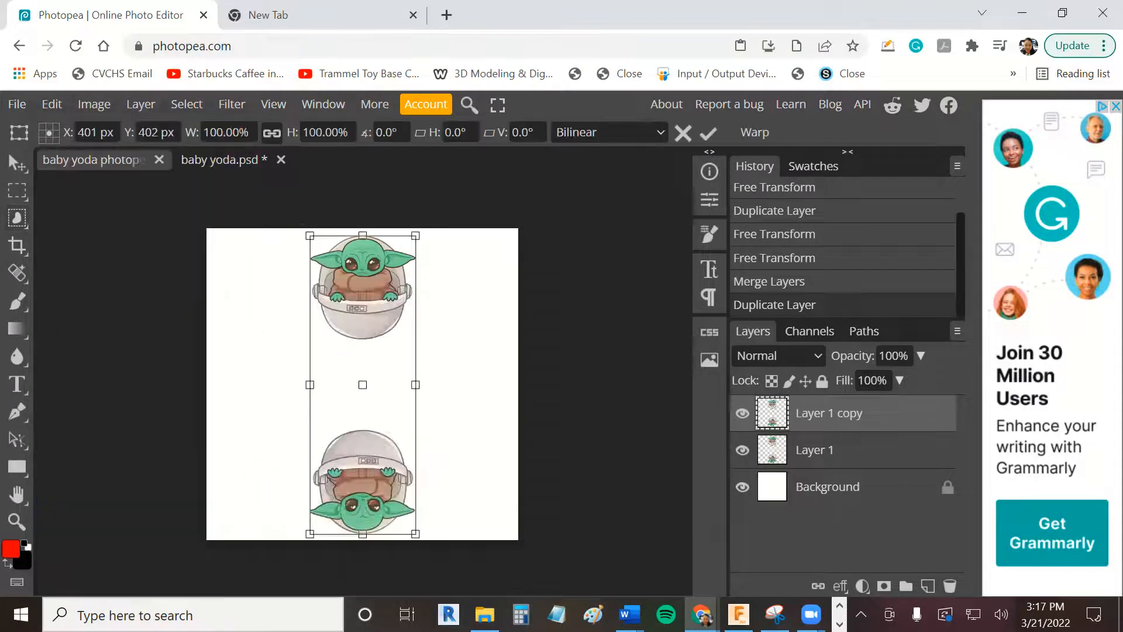
{"action": "left_click_drag", "start_coordinate": [300, 221], "coordinate": [221, 439]}
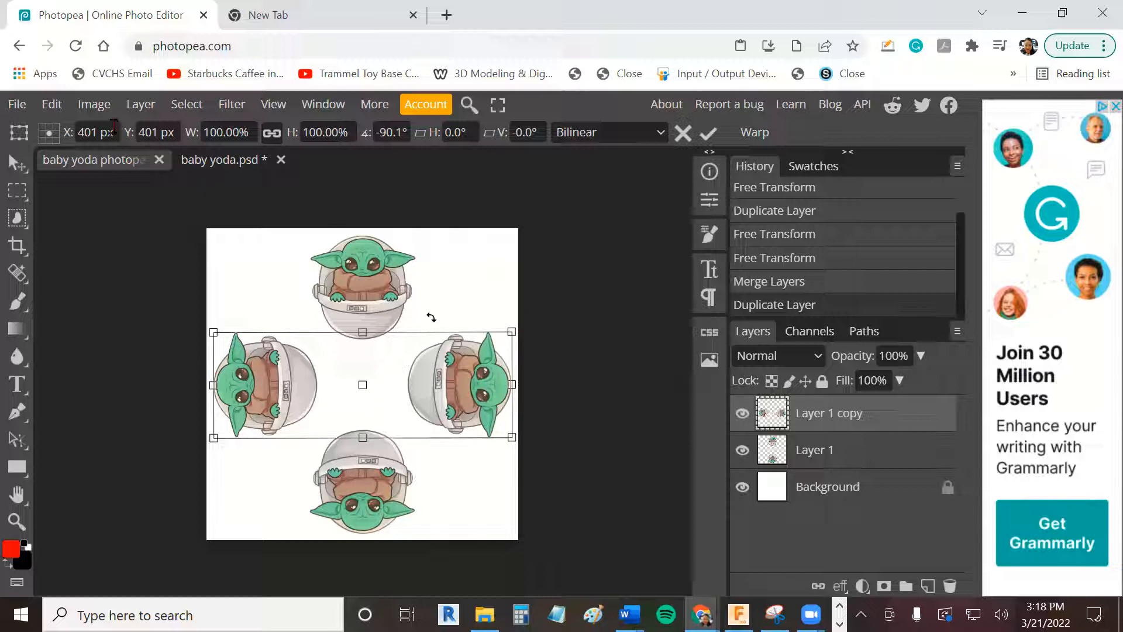
- Recolour the horizontal pair with Hue/Saturation, setting the hue to -180 and the saturation to 66
{"action": "left_click", "coordinate": [94, 104]}
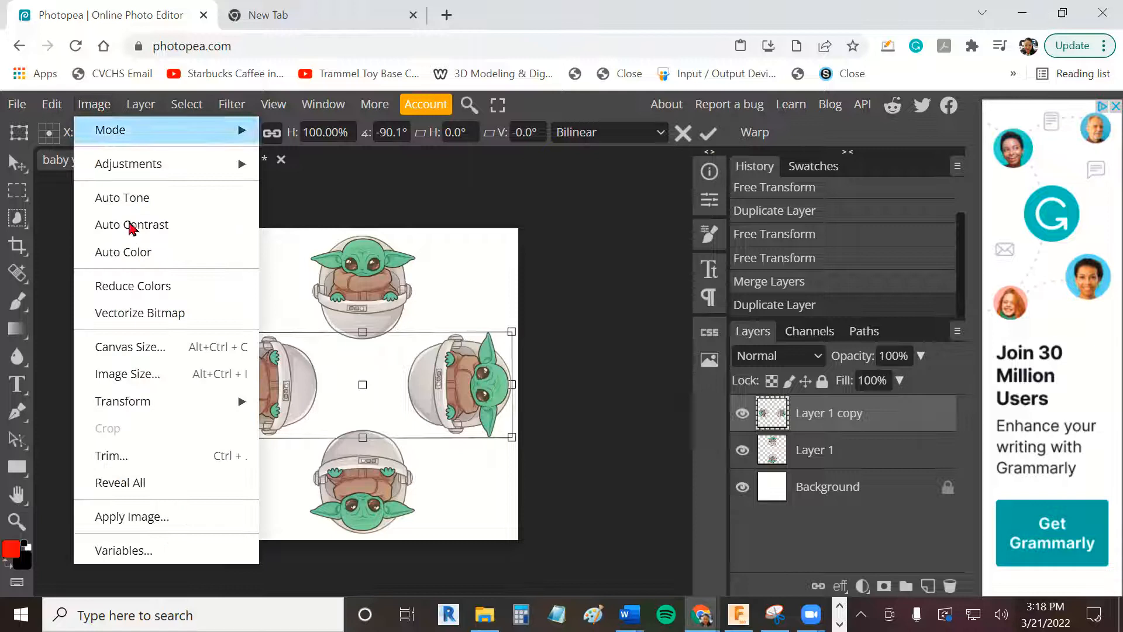
{"action": "mouse_move", "coordinate": [153, 170]}
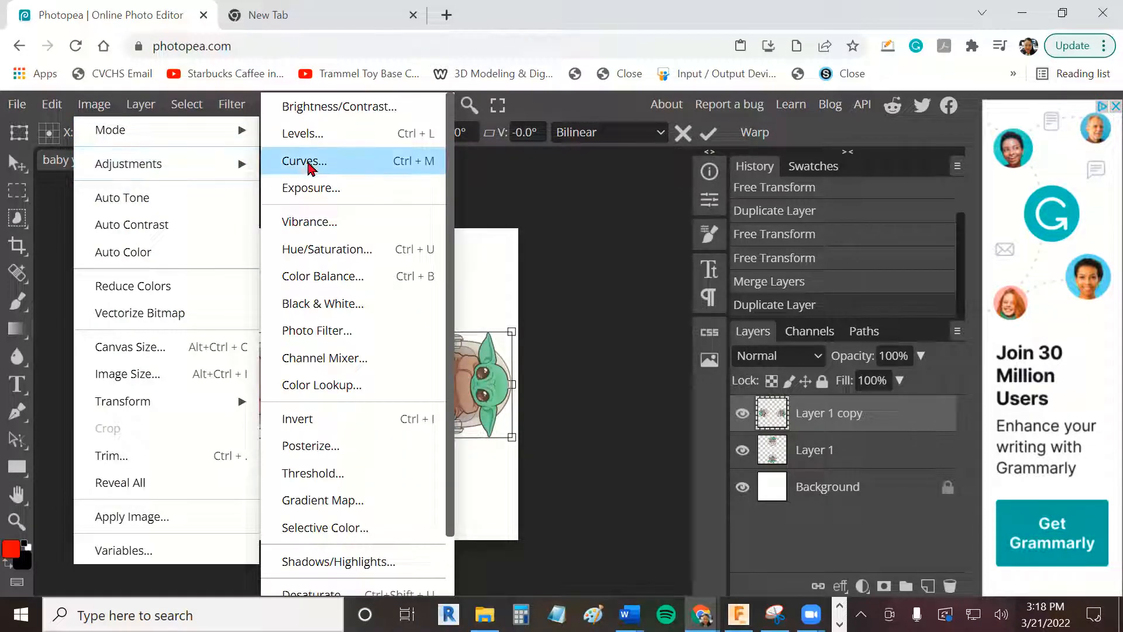
{"action": "left_click", "coordinate": [326, 251]}
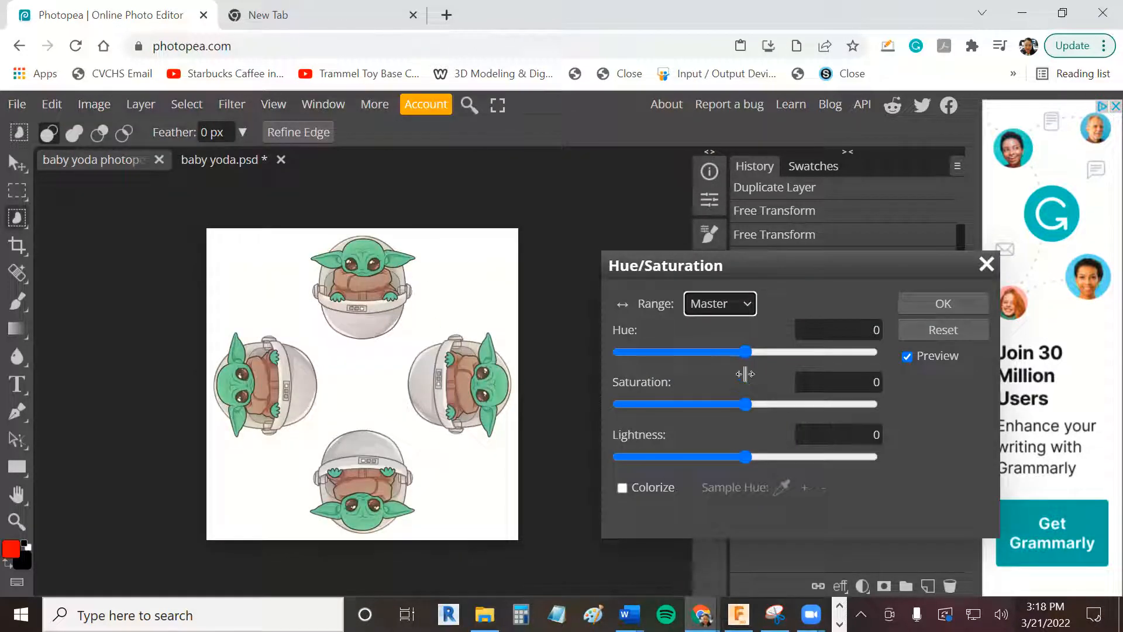
{"action": "left_click_drag", "start_coordinate": [745, 352], "coordinate": [619, 360]}
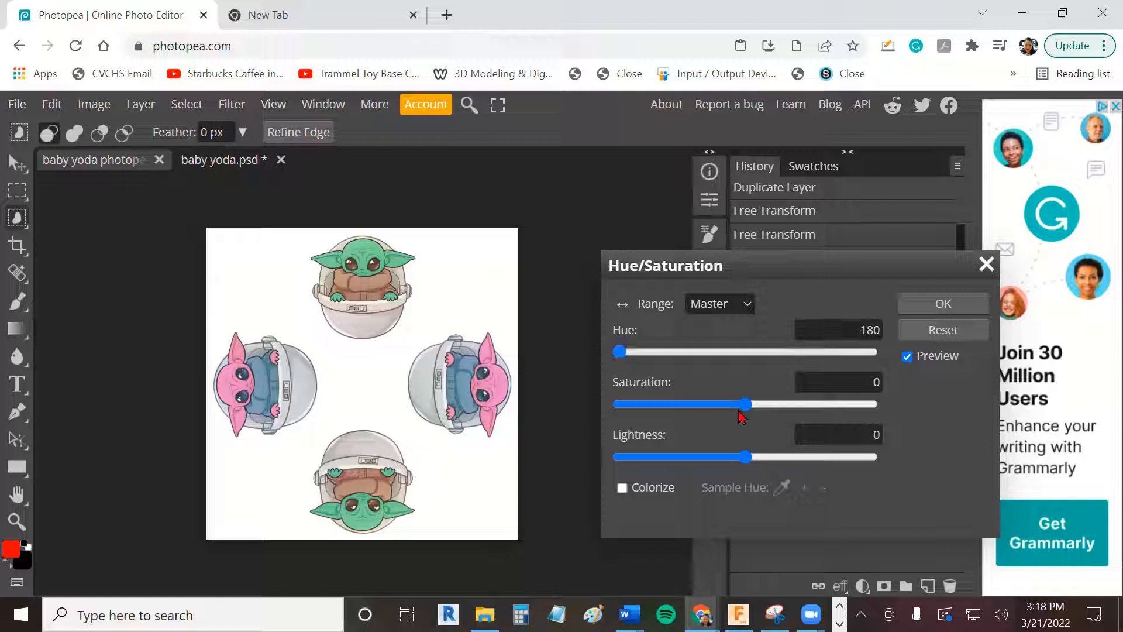
{"action": "left_click_drag", "start_coordinate": [746, 408], "coordinate": [828, 410]}
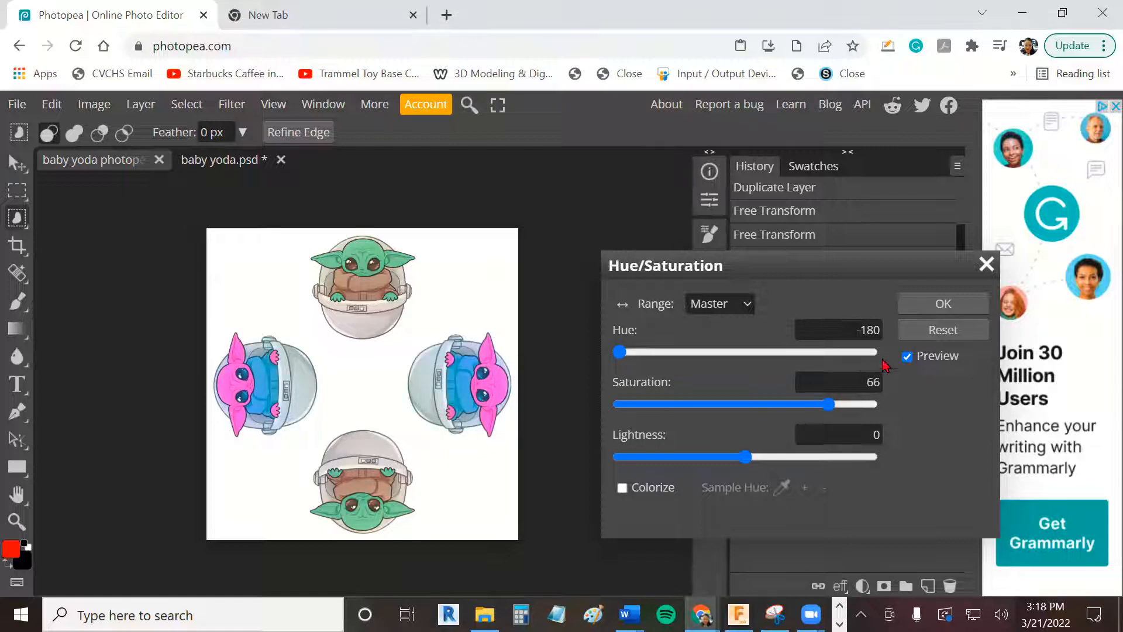
{"action": "left_click", "coordinate": [942, 303]}
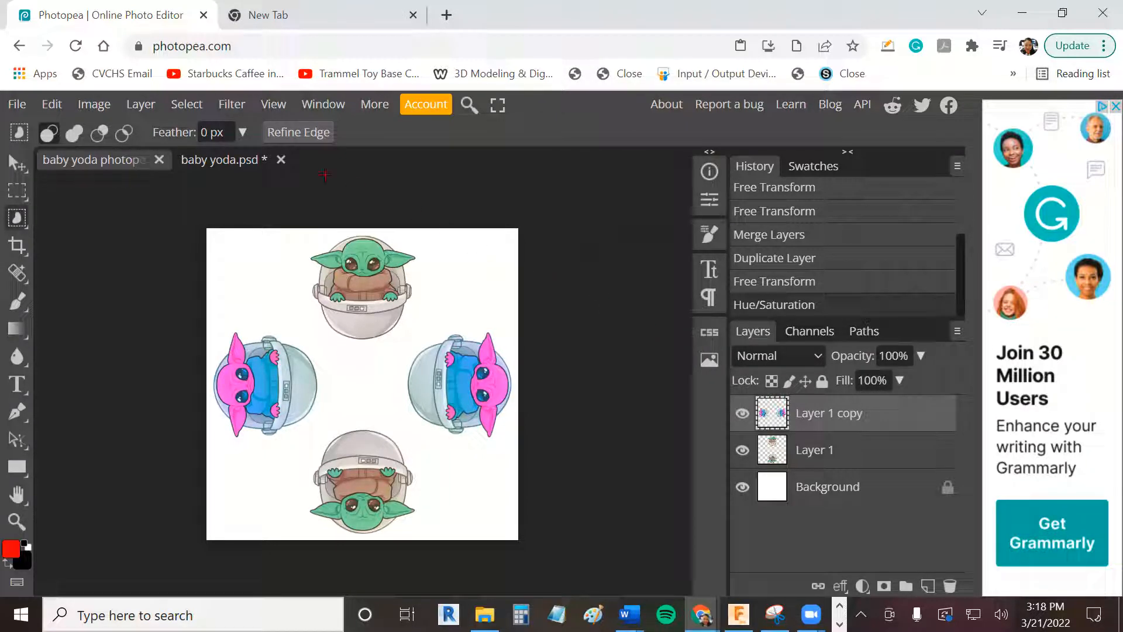
- Duplicate the pink horizontal pair and rotate the copy about -42° with Free Transform
{"action": "left_click", "coordinate": [54, 106]}
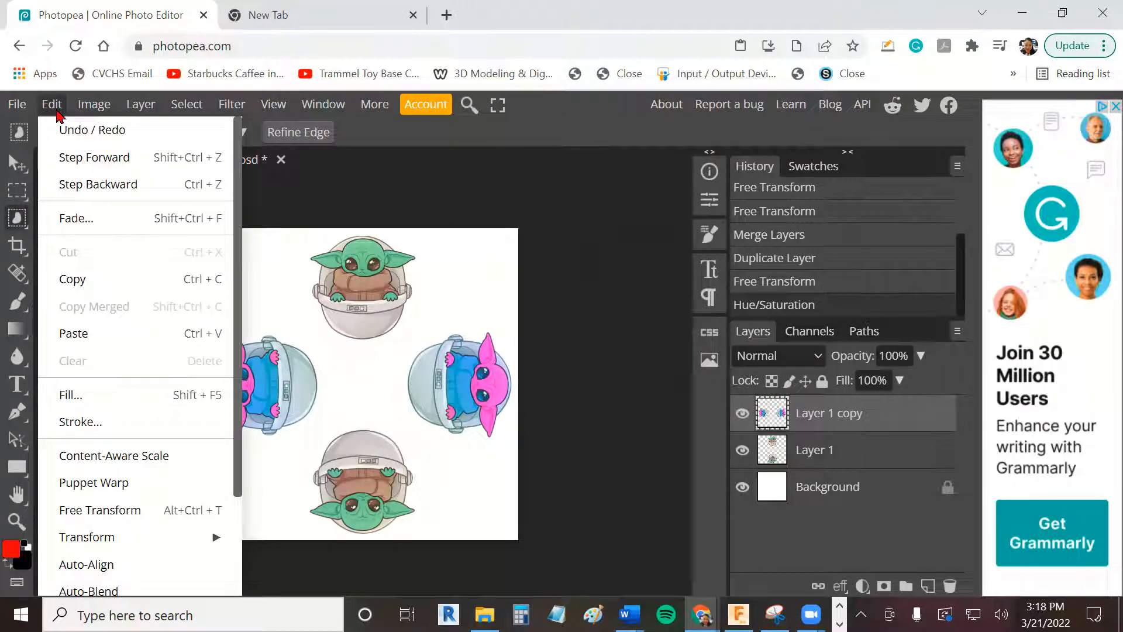
{"action": "mouse_move", "coordinate": [140, 105]}
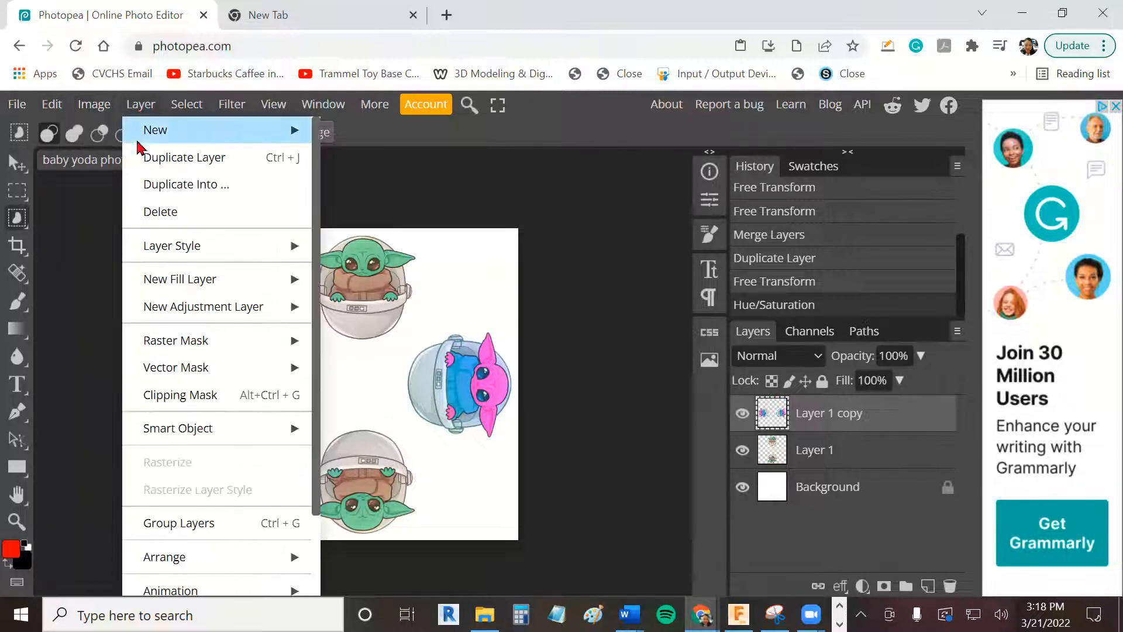
{"action": "left_click", "coordinate": [217, 158]}
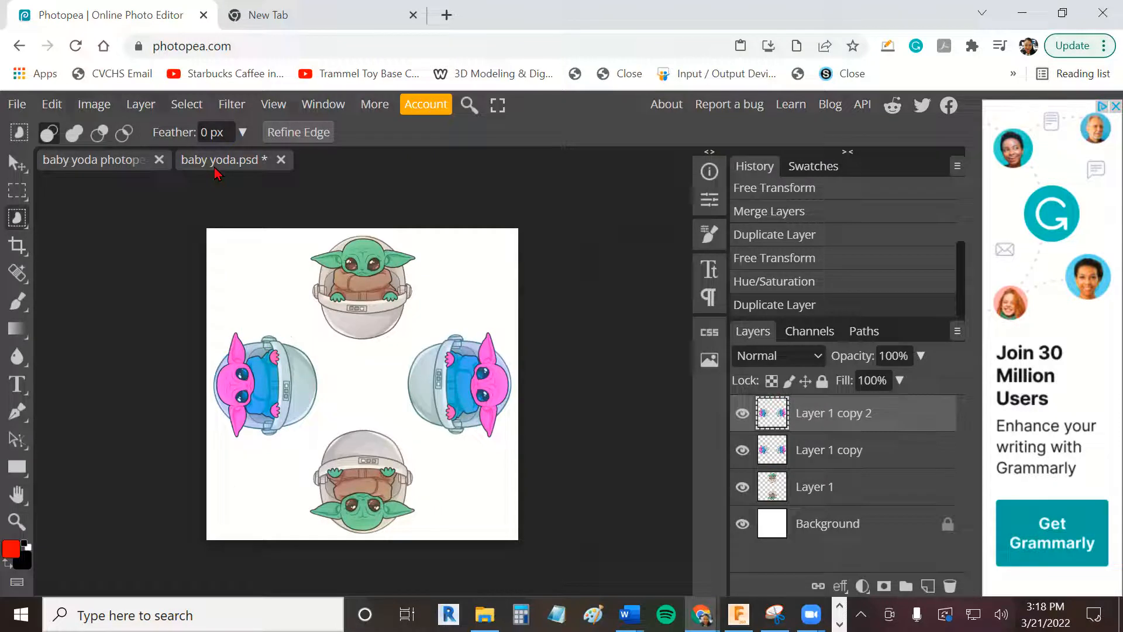
{"action": "left_click", "coordinate": [51, 104]}
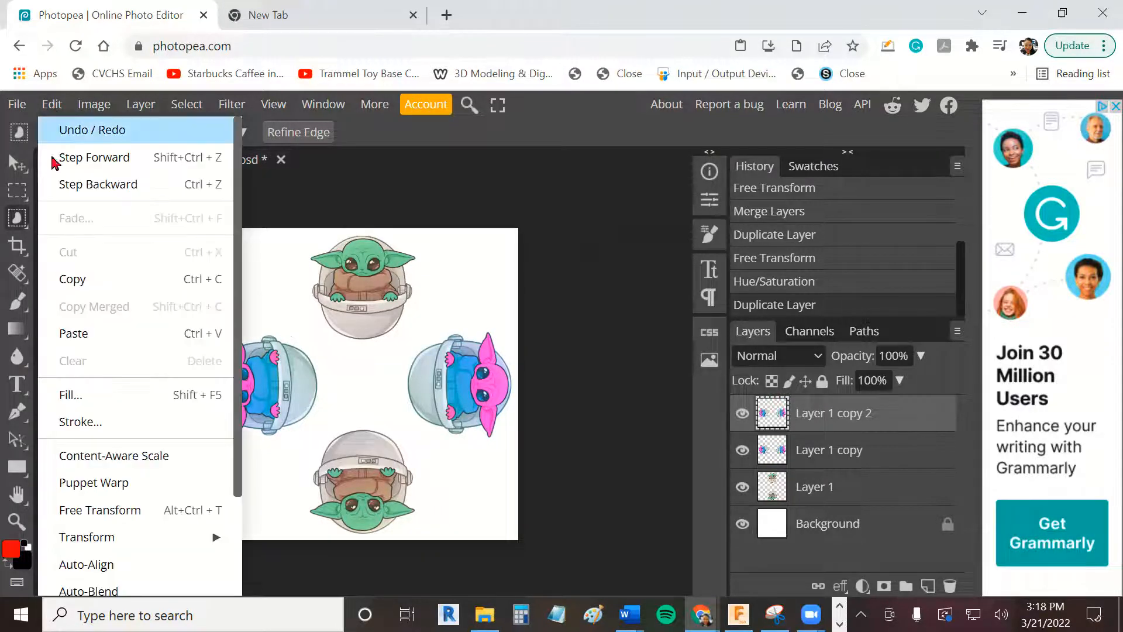
{"action": "left_click", "coordinate": [152, 509]}
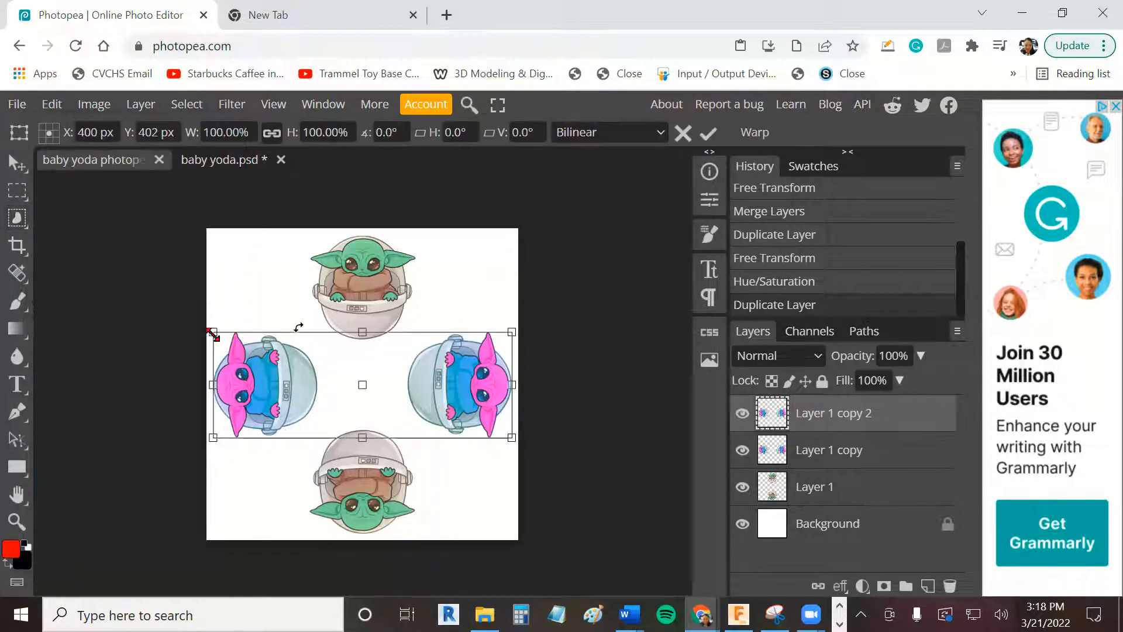
{"action": "left_click_drag", "start_coordinate": [522, 457], "coordinate": [550, 324]}
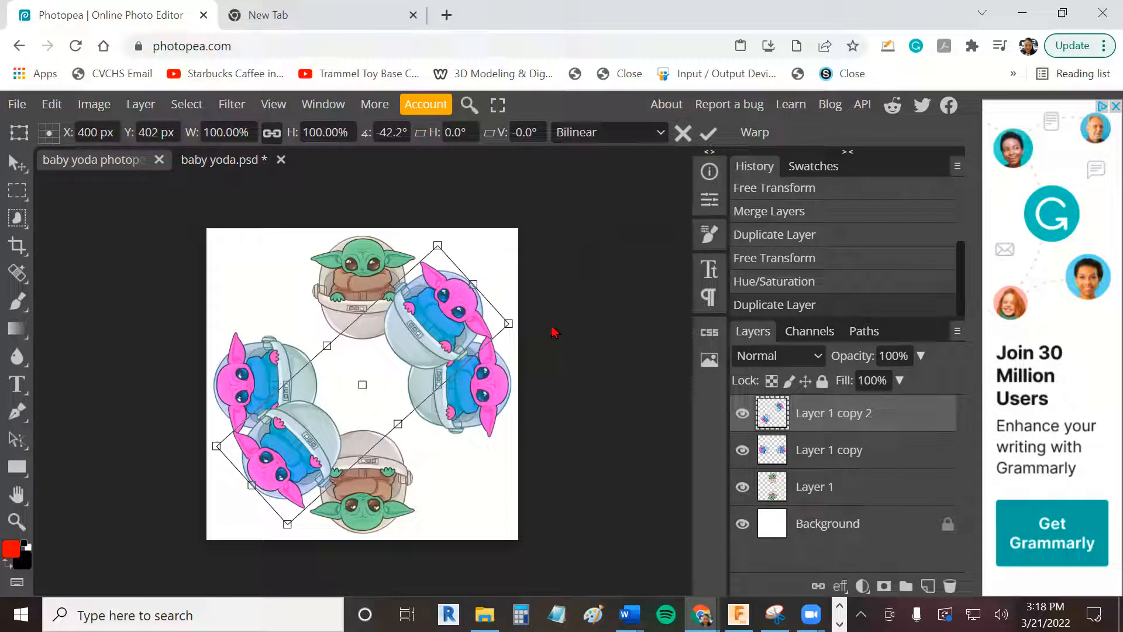
- Shift the diagonal pair's hue to -42 with Hue/Saturation
{"action": "left_click", "coordinate": [52, 104]}
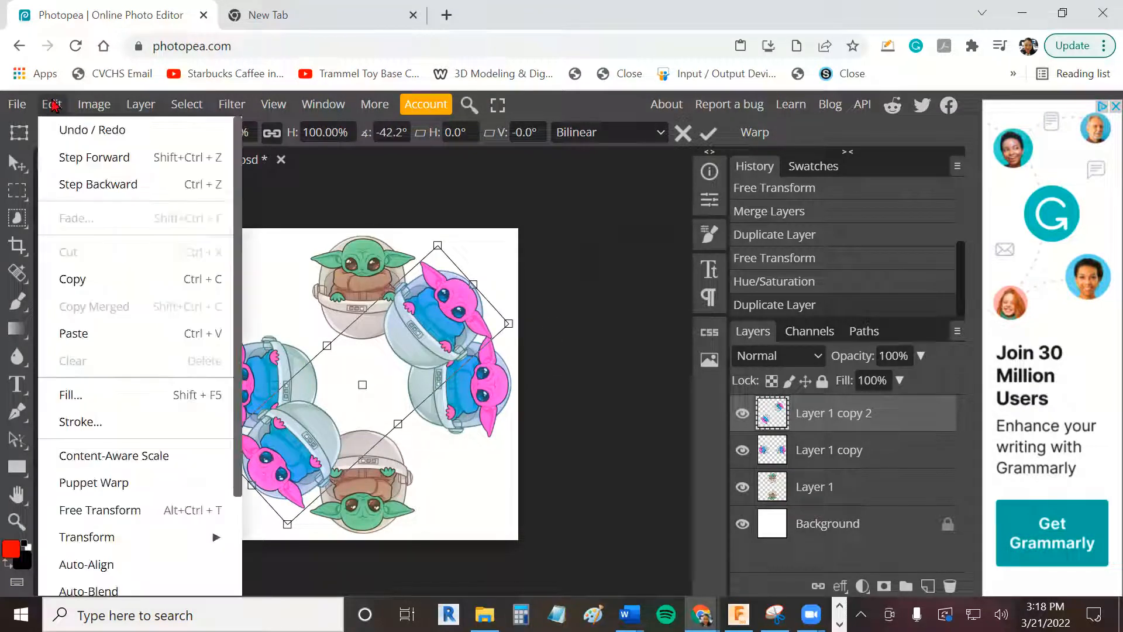
{"action": "left_click", "coordinate": [92, 104]}
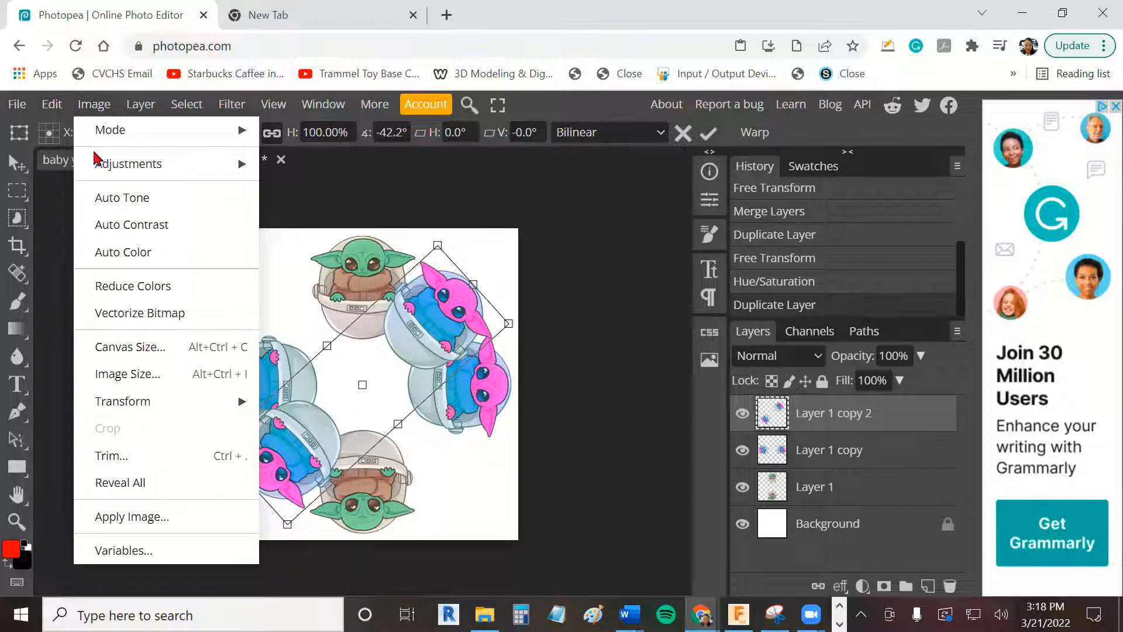
{"action": "mouse_move", "coordinate": [117, 173]}
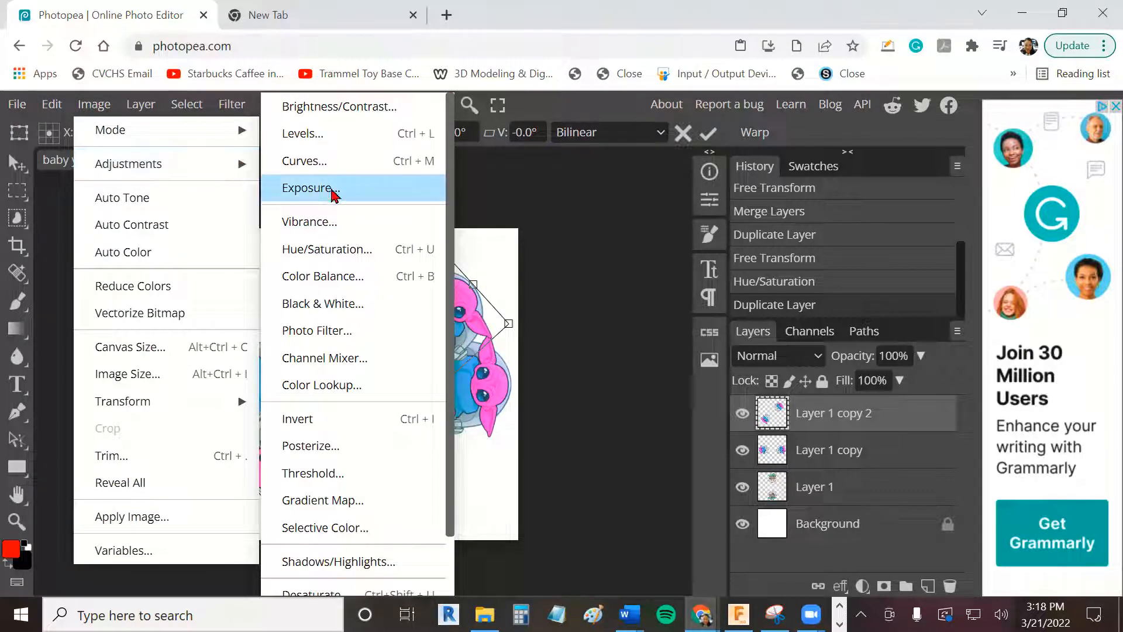
{"action": "left_click", "coordinate": [334, 258]}
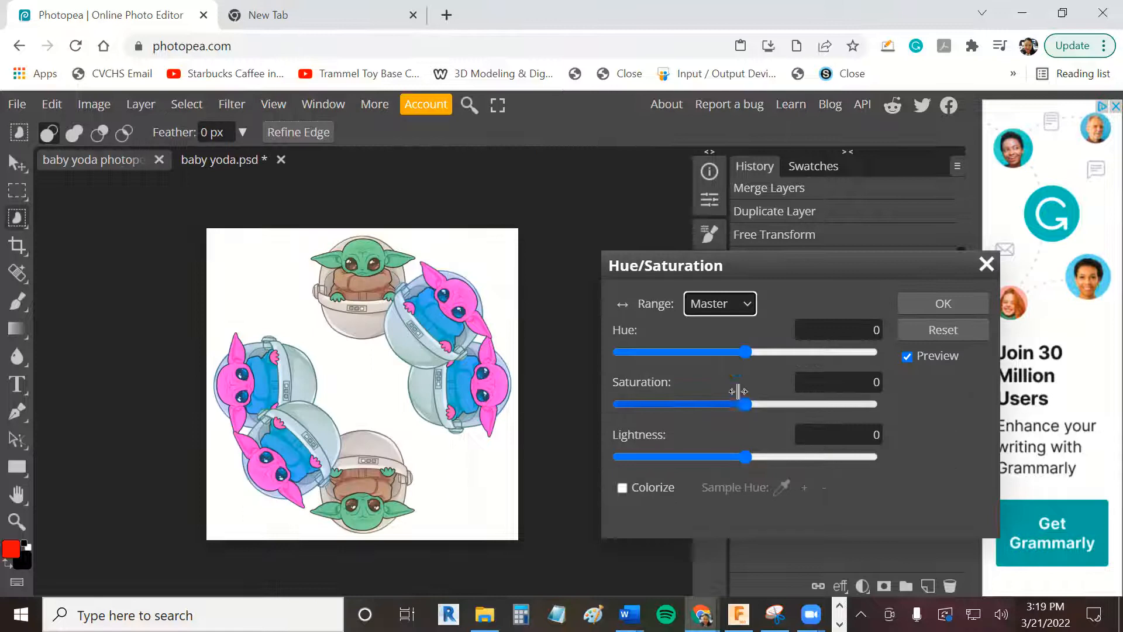
{"action": "left_click", "coordinate": [748, 352]}
{"action": "mouse_move", "coordinate": [722, 355]}
{"action": "left_mouse_down"}
{"action": "mouse_move", "coordinate": [616, 354]}
{"action": "mouse_move", "coordinate": [731, 363]}
{"action": "mouse_move", "coordinate": [718, 365]}
{"action": "left_mouse_up"}
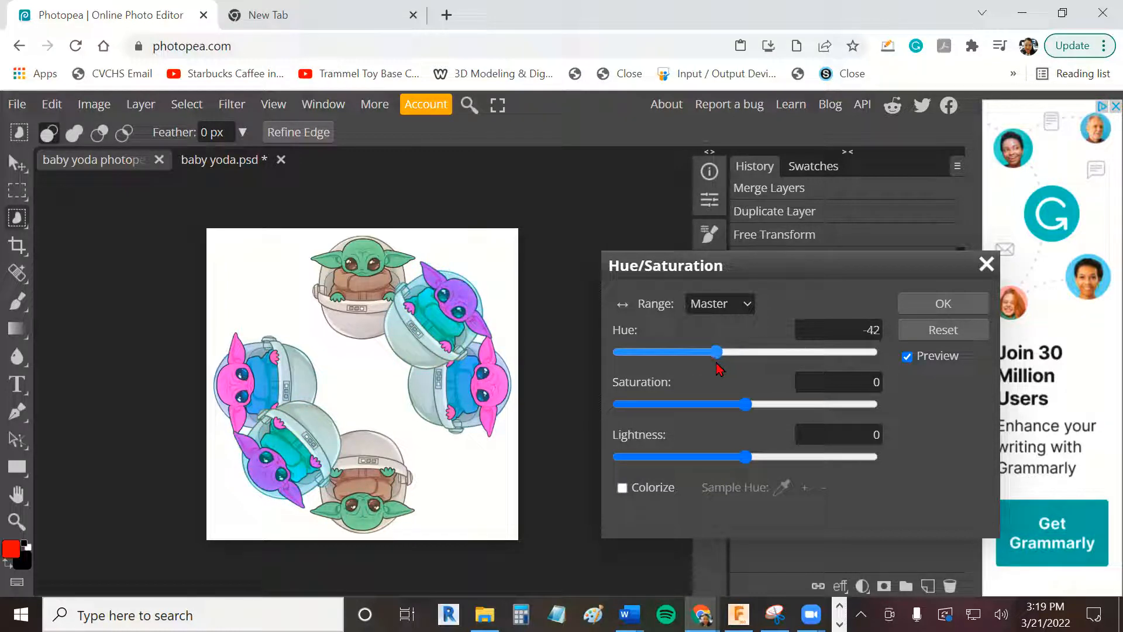
{"action": "left_click", "coordinate": [971, 310]}
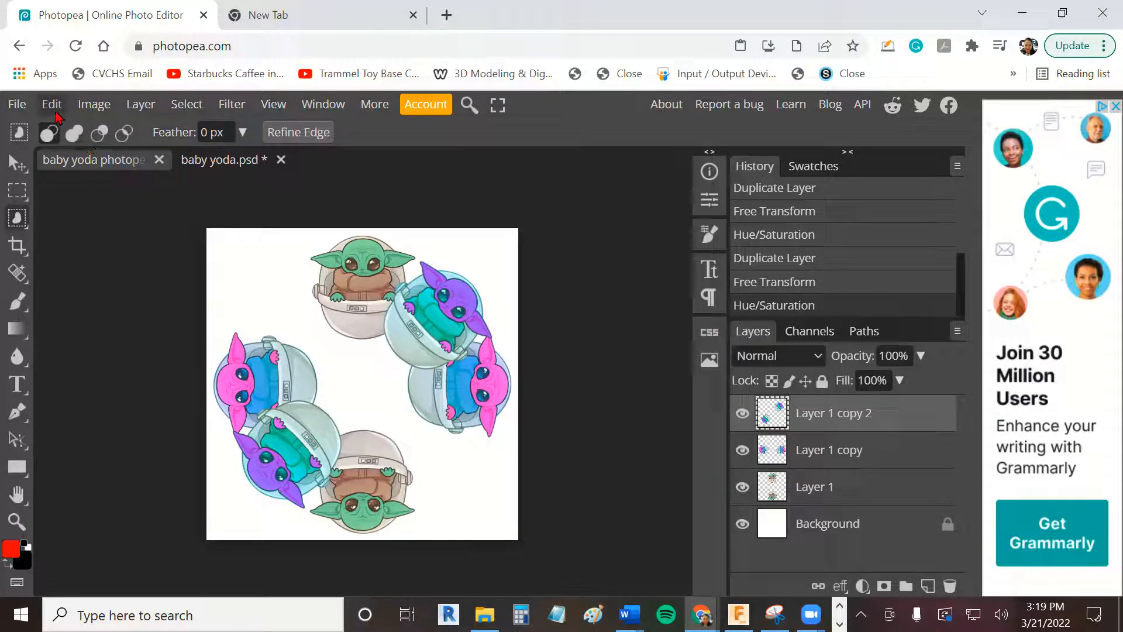
- Duplicate the purple diagonal pair of Baby Yodas and rotate the copy about -94° with Free Transform
{"action": "left_click", "coordinate": [130, 106]}
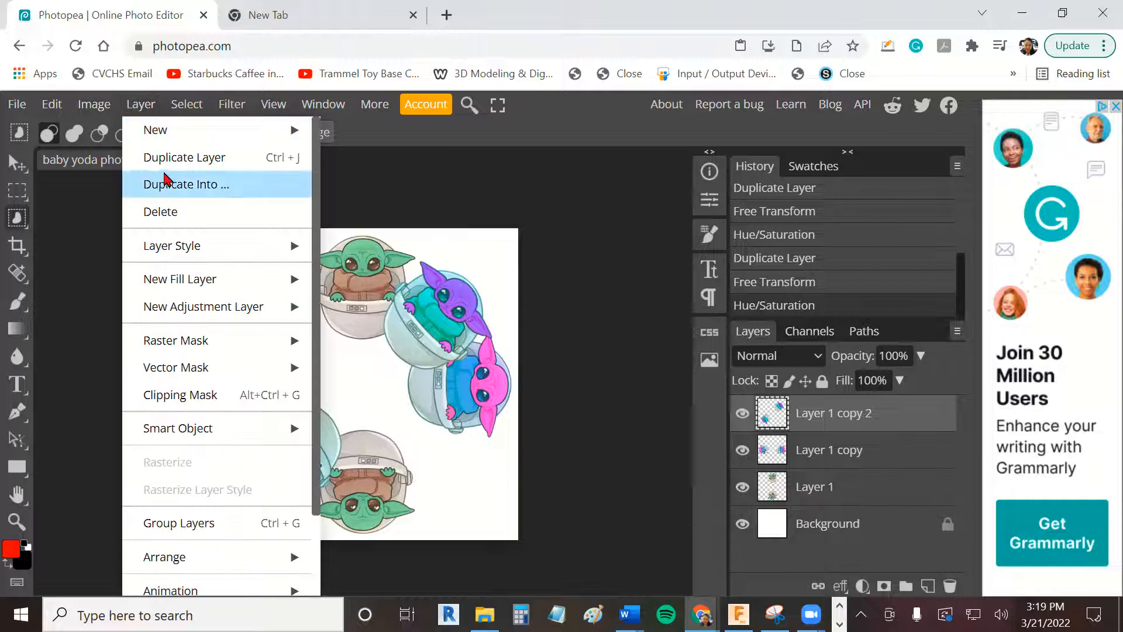
{"action": "left_click", "coordinate": [169, 159]}
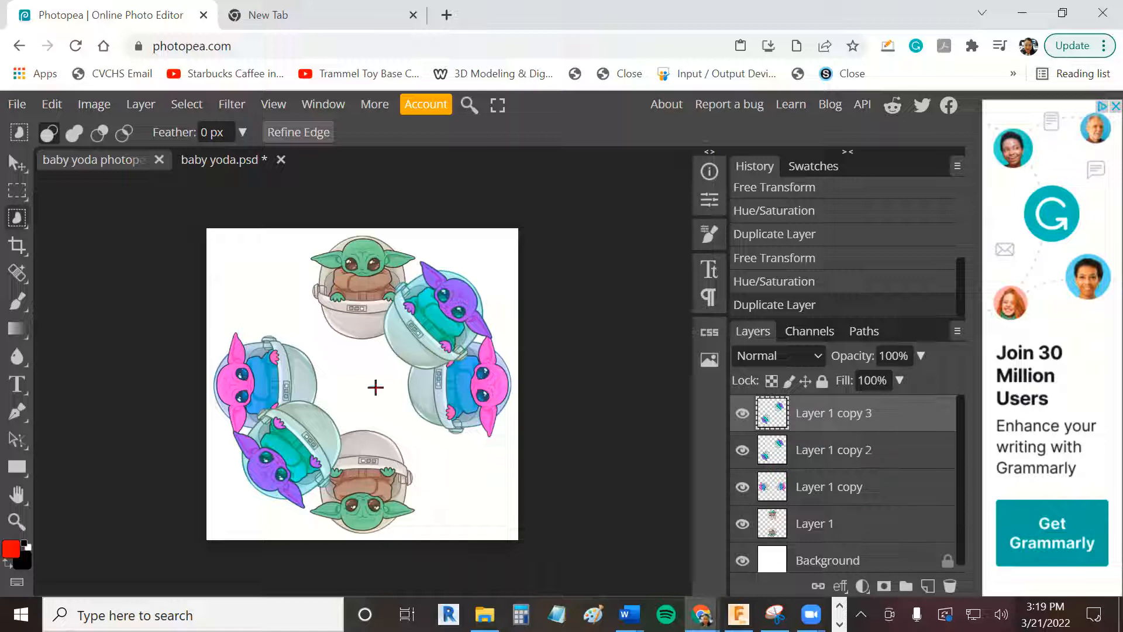
{"action": "left_click", "coordinate": [93, 109]}
{"action": "mouse_move", "coordinate": [52, 105]}
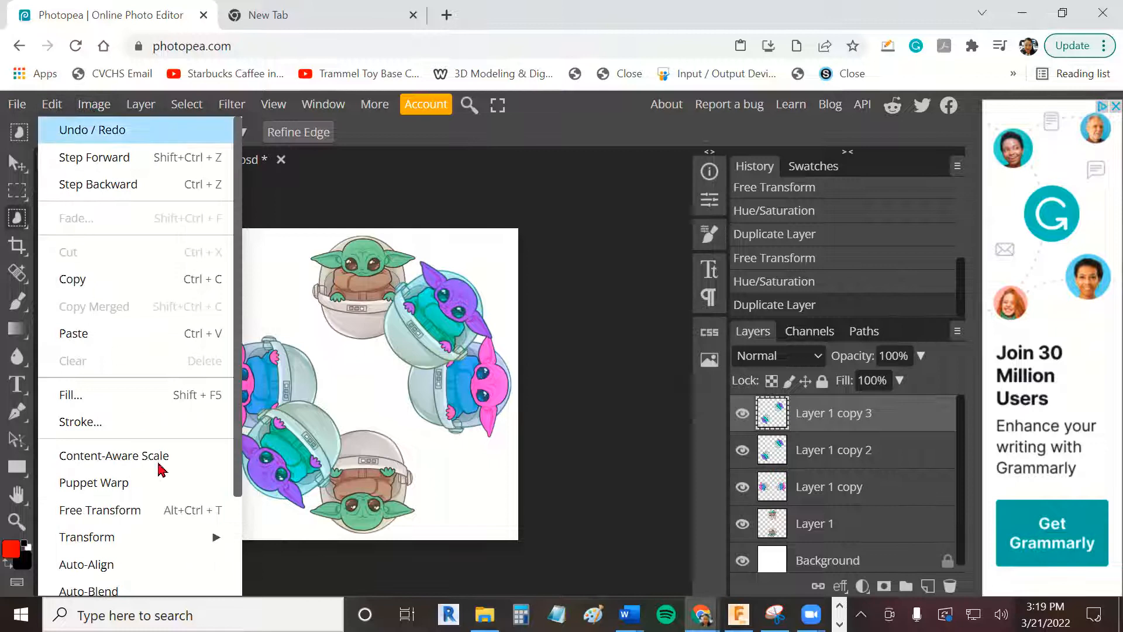
{"action": "left_click", "coordinate": [159, 513]}
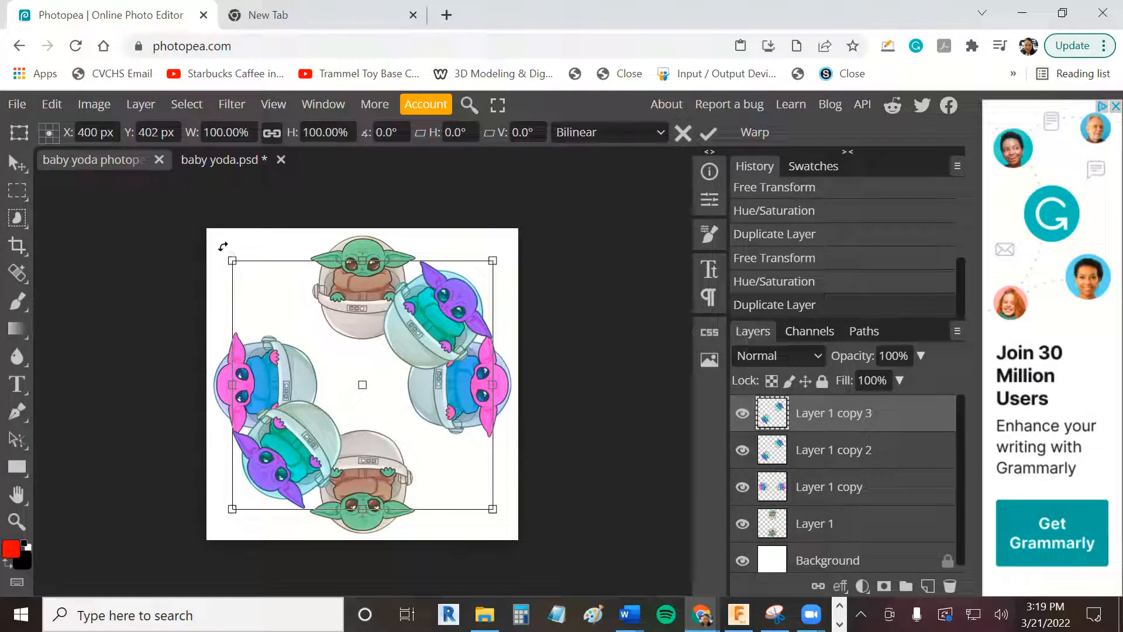
{"action": "left_click_drag", "start_coordinate": [223, 246], "coordinate": [347, 404]}
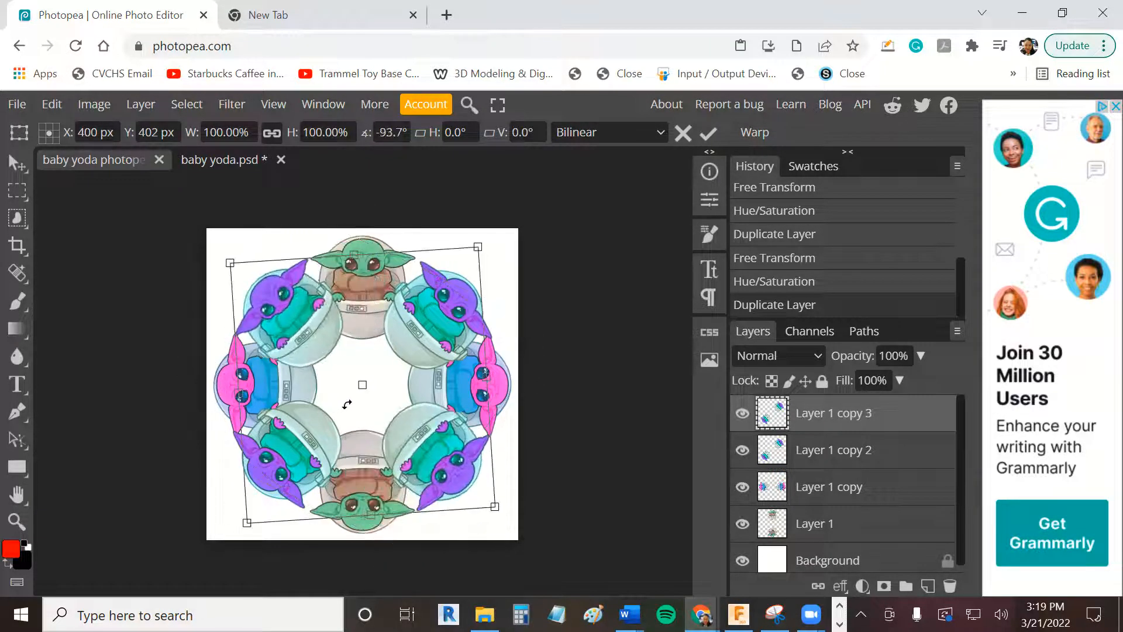
- Recolour the second diagonal pair with Hue/Saturation, setting the hue to -42 and the saturation to 35
{"action": "left_click", "coordinate": [94, 104]}
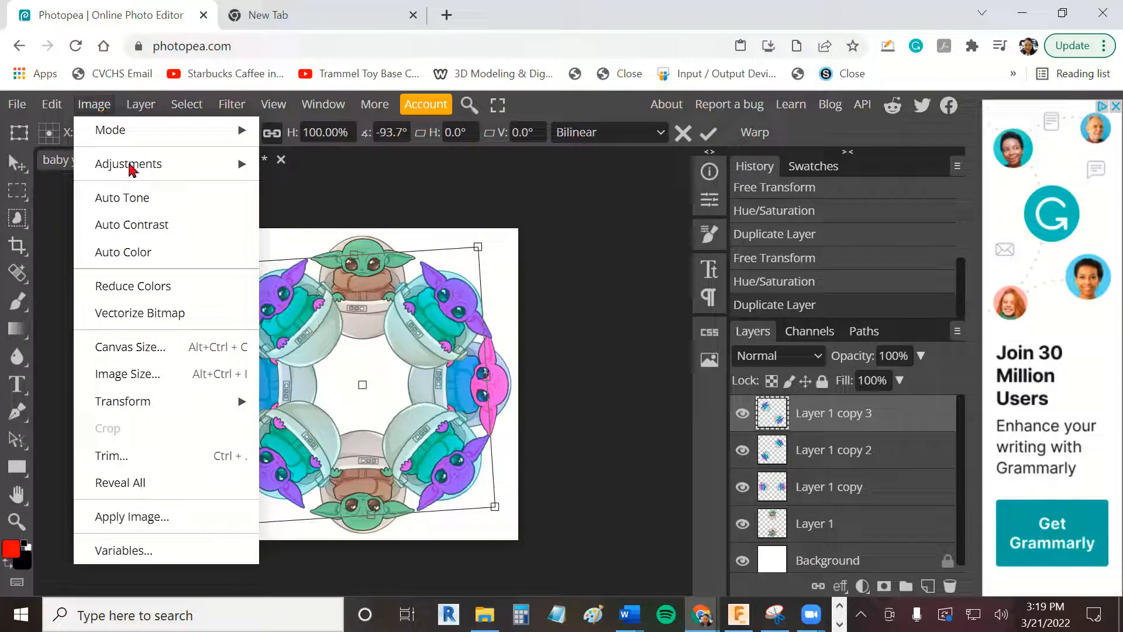
{"action": "mouse_move", "coordinate": [199, 166]}
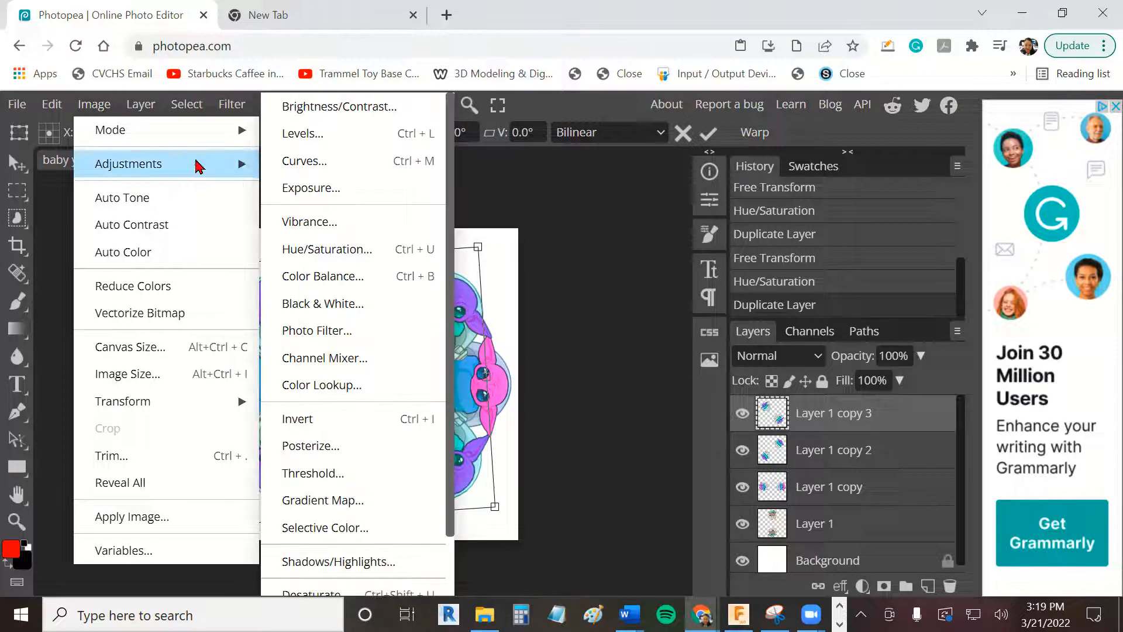
{"action": "left_click", "coordinate": [316, 251]}
{"action": "left_click_drag", "start_coordinate": [744, 351], "coordinate": [720, 366]}
{"action": "left_click_drag", "start_coordinate": [739, 410], "coordinate": [790, 414]}
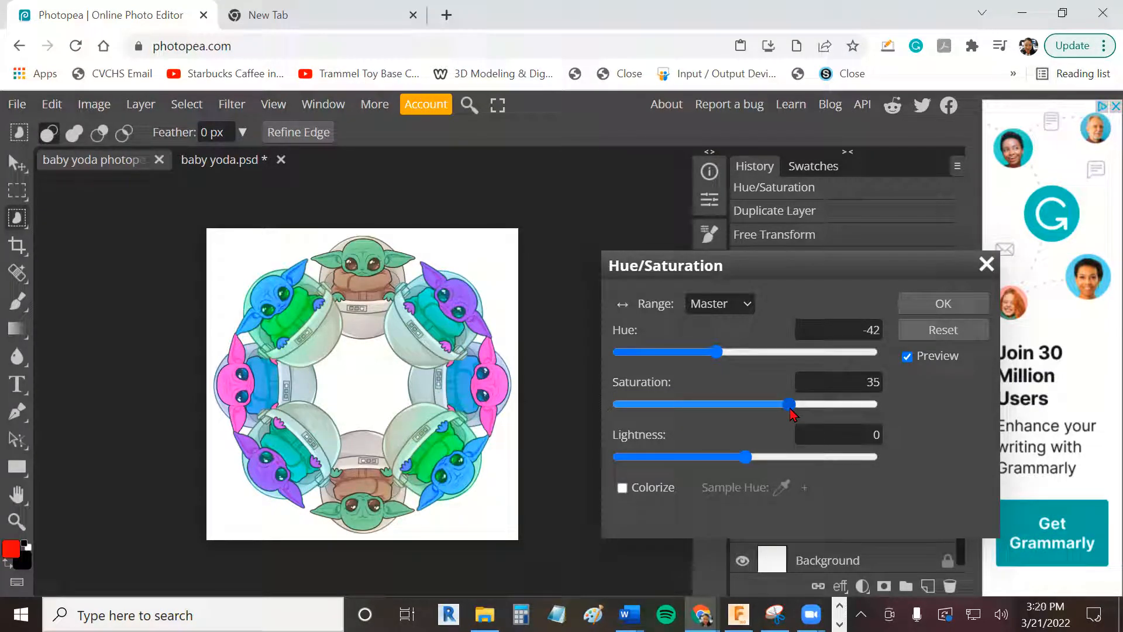
{"action": "left_click", "coordinate": [936, 304]}
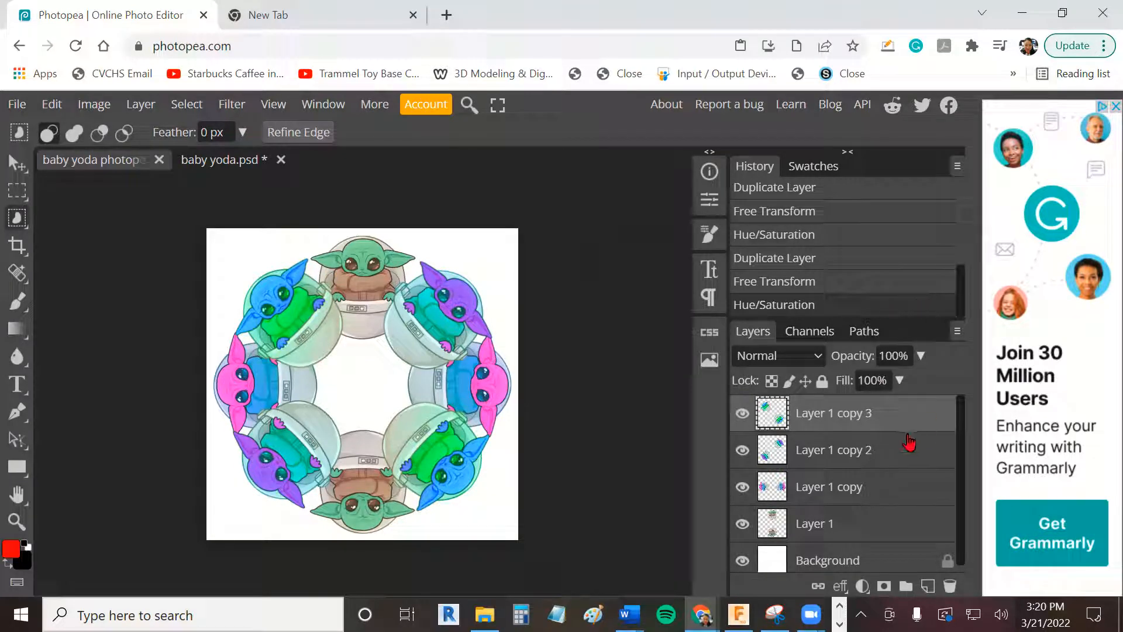
- Merge the Baby Yoda layers down one after another into a single ring layer above the Background
{"action": "right_click", "coordinate": [826, 418]}
{"action": "left_click", "coordinate": [764, 533]}
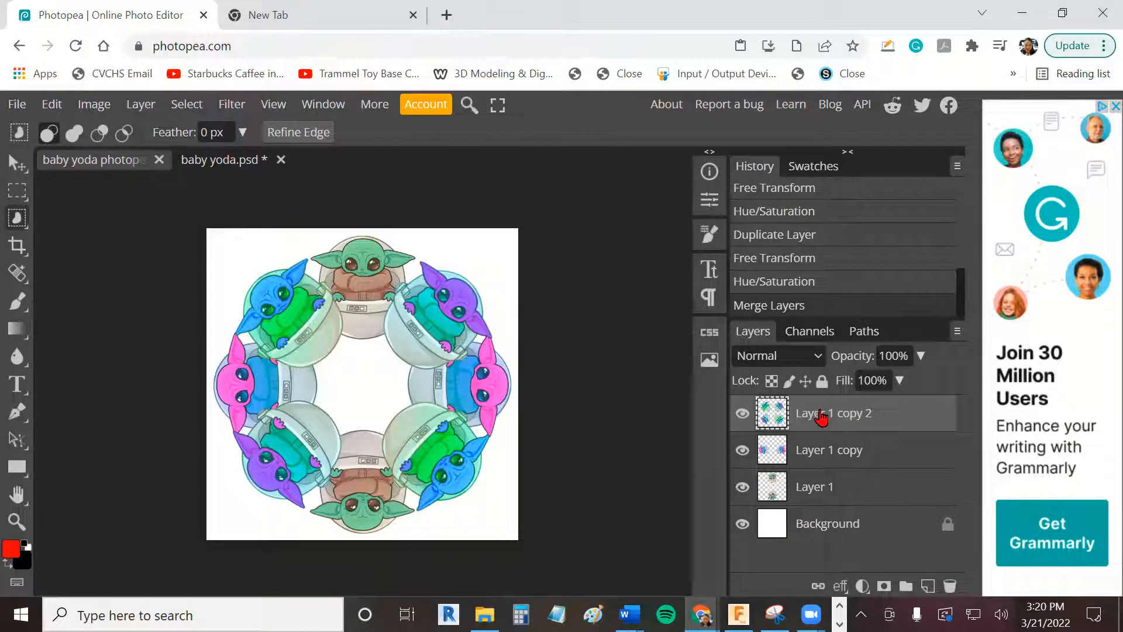
{"action": "right_click", "coordinate": [821, 417]}
{"action": "left_click", "coordinate": [767, 522]}
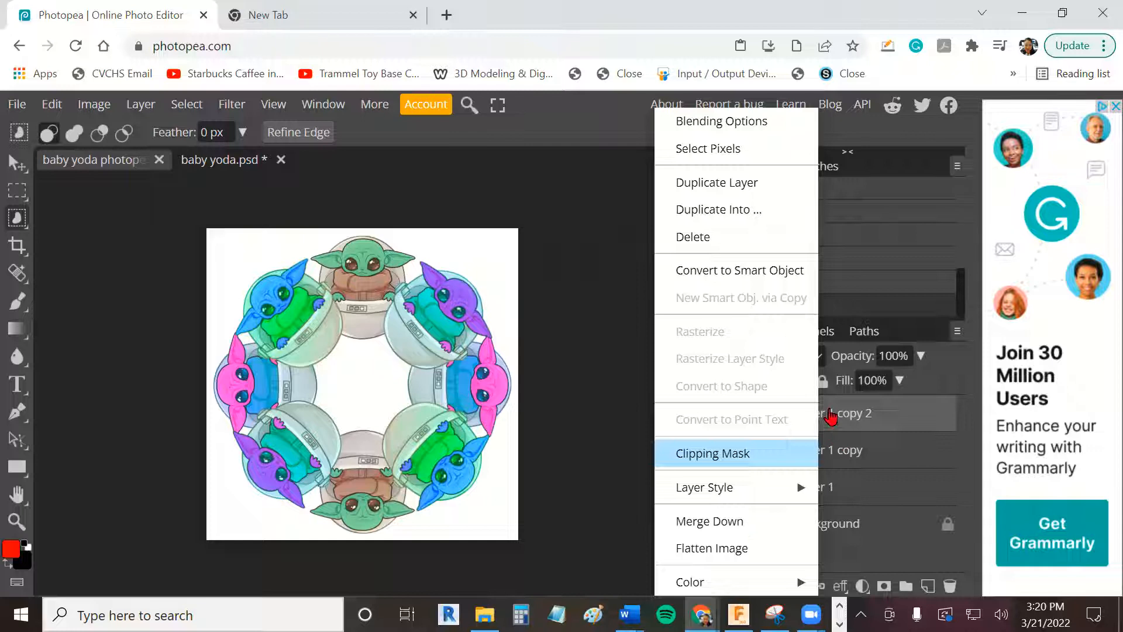
{"action": "right_click", "coordinate": [827, 409]}
{"action": "left_click", "coordinate": [787, 526]}
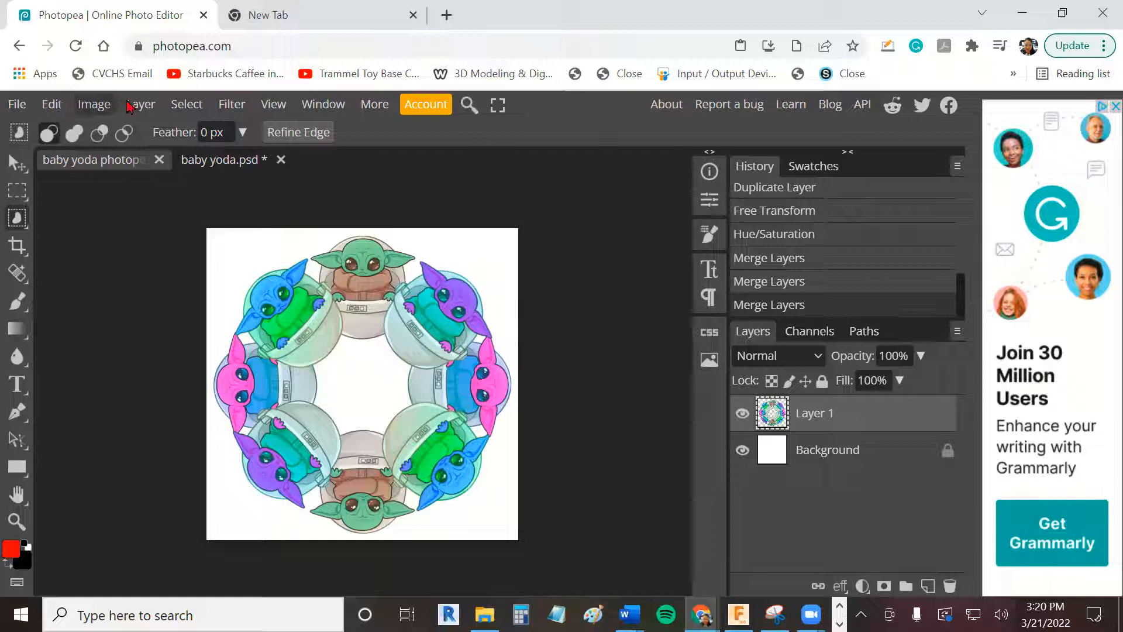
- Duplicate the merged ring and shrink the copy with Free Transform to about 87% width and 85% height
{"action": "left_click", "coordinate": [140, 104]}
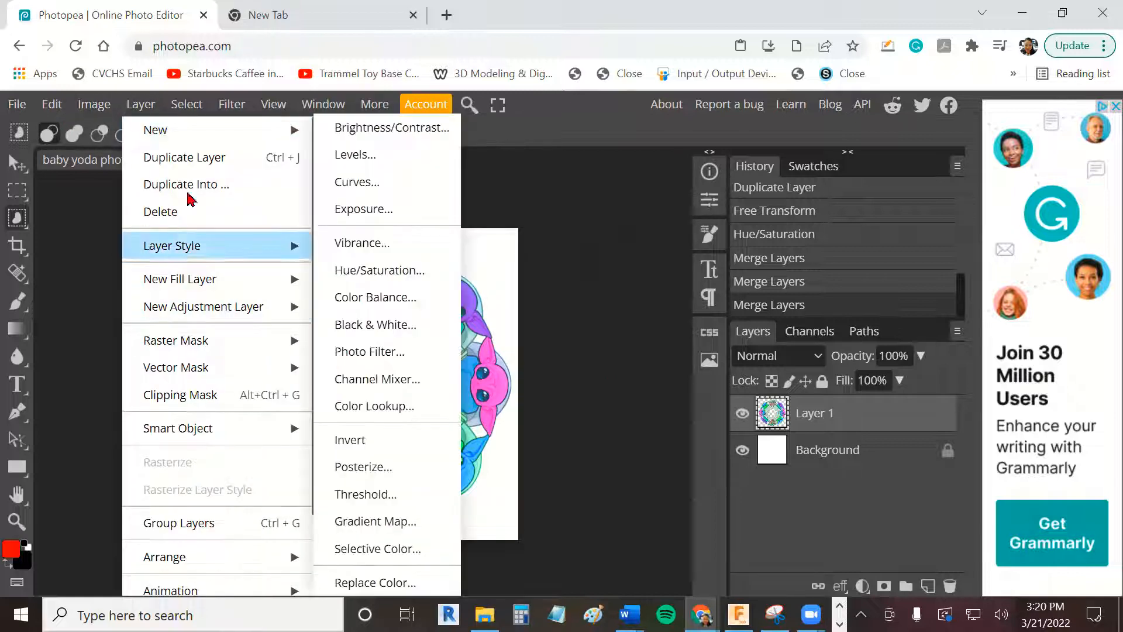
{"action": "left_click", "coordinate": [192, 164]}
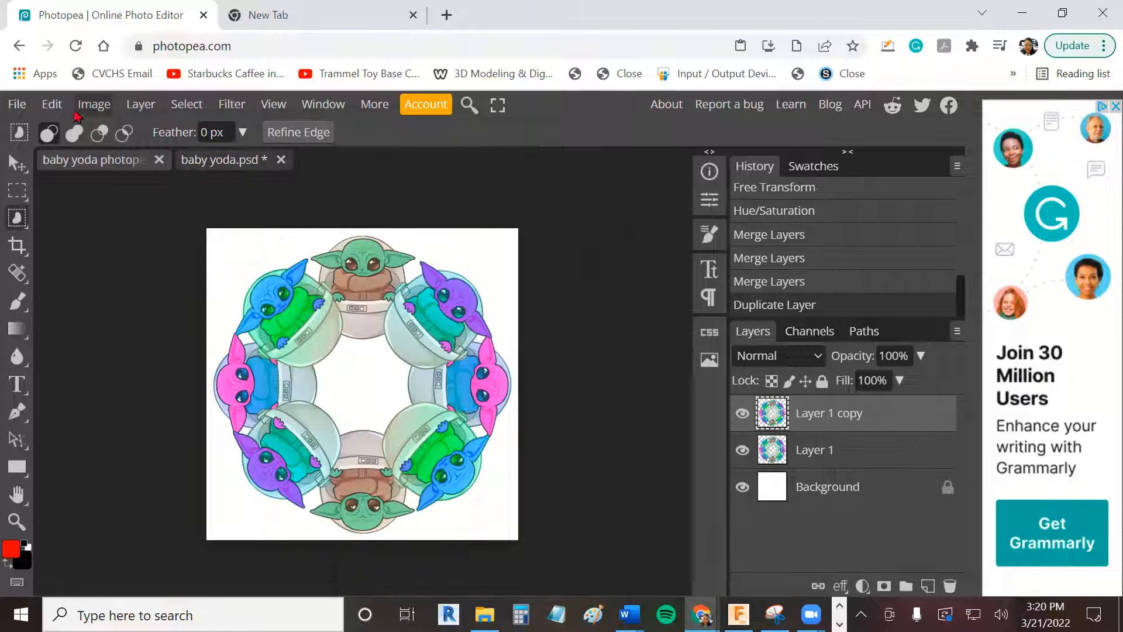
{"action": "left_click", "coordinate": [52, 104]}
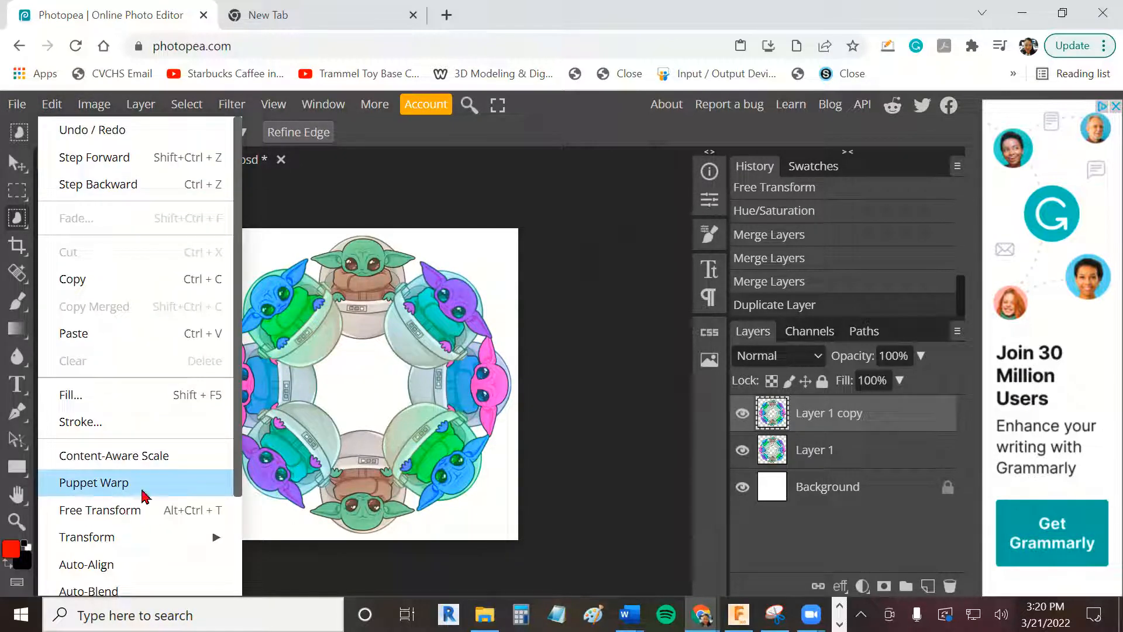
{"action": "left_click", "coordinate": [140, 510]}
{"action": "left_click_drag", "start_coordinate": [211, 236], "coordinate": [223, 263]}
{"action": "left_click_drag", "start_coordinate": [234, 268], "coordinate": [251, 281]}
{"action": "left_click_drag", "start_coordinate": [326, 347], "coordinate": [311, 336]}
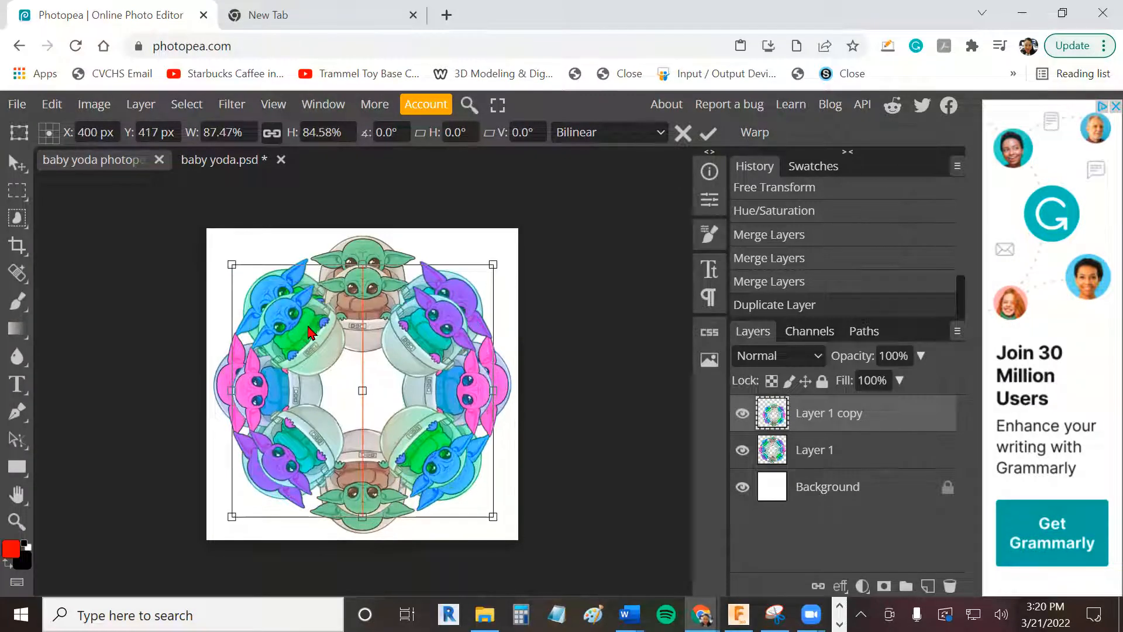
- Shrink the ring copy further to about 71% width and 68% height inside the outer ring, and rotate it about -73°
{"action": "left_click_drag", "start_coordinate": [232, 264], "coordinate": [267, 302]}
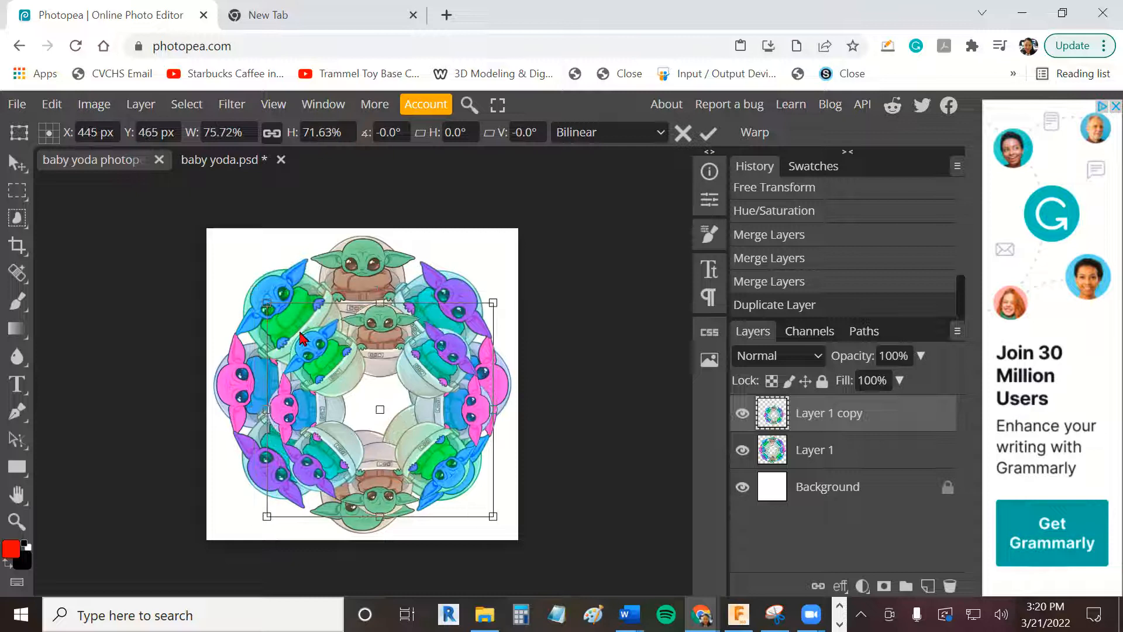
{"action": "left_click_drag", "start_coordinate": [307, 341], "coordinate": [304, 336]}
{"action": "left_click_drag", "start_coordinate": [261, 292], "coordinate": [275, 303]}
{"action": "left_click_drag", "start_coordinate": [321, 344], "coordinate": [314, 333]}
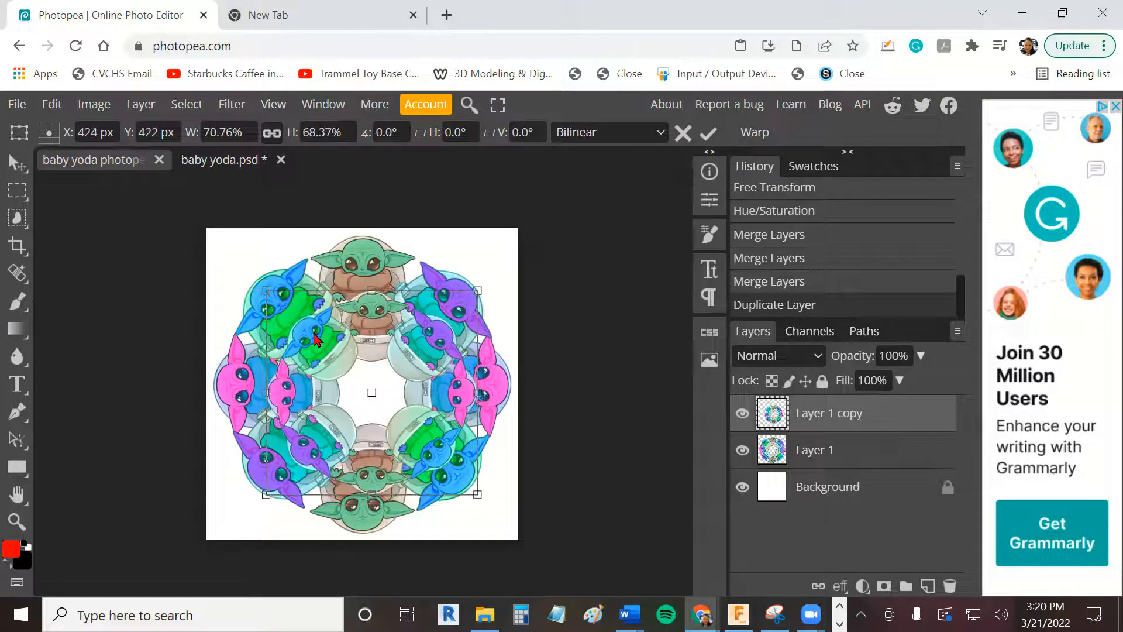
{"action": "left_click_drag", "start_coordinate": [252, 259], "coordinate": [320, 420]}
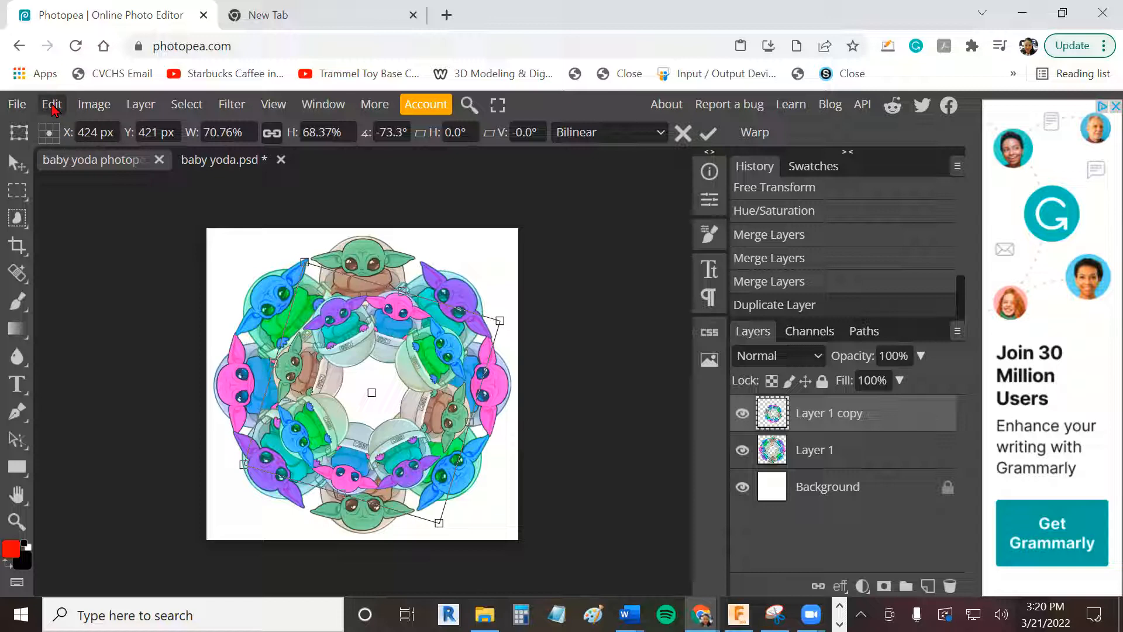
- Duplicate the inner ring and use Free Transform to shrink the copy to about 59% width and 53% height, centred at 400, 400 px
{"action": "left_click", "coordinate": [52, 105]}
{"action": "mouse_move", "coordinate": [140, 104]}
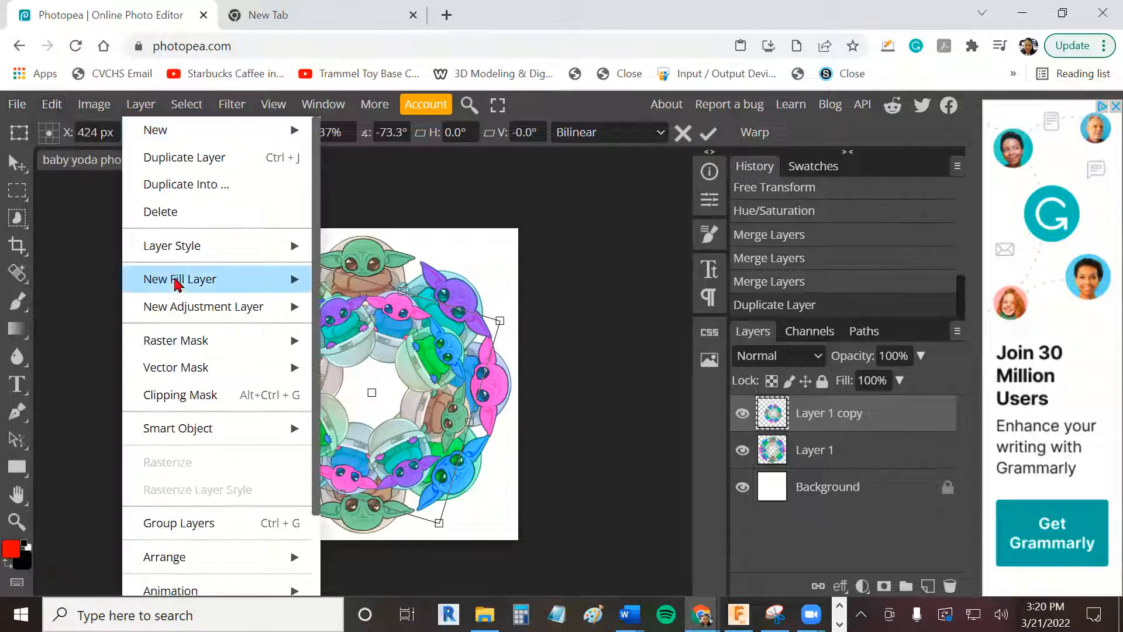
{"action": "left_click", "coordinate": [169, 157]}
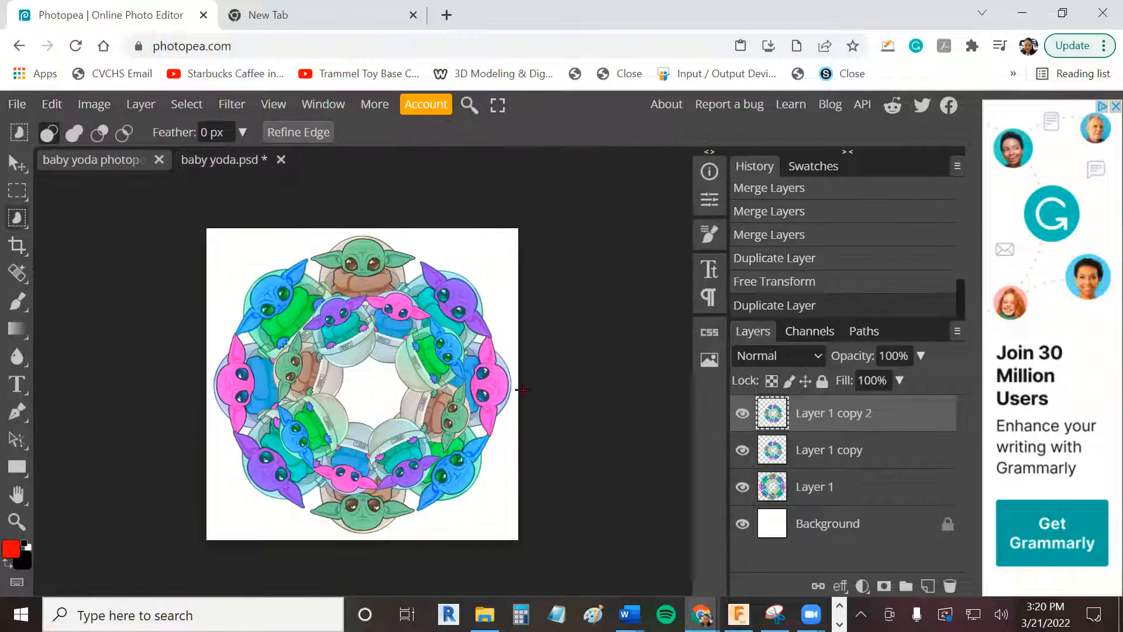
{"action": "left_click", "coordinate": [52, 105]}
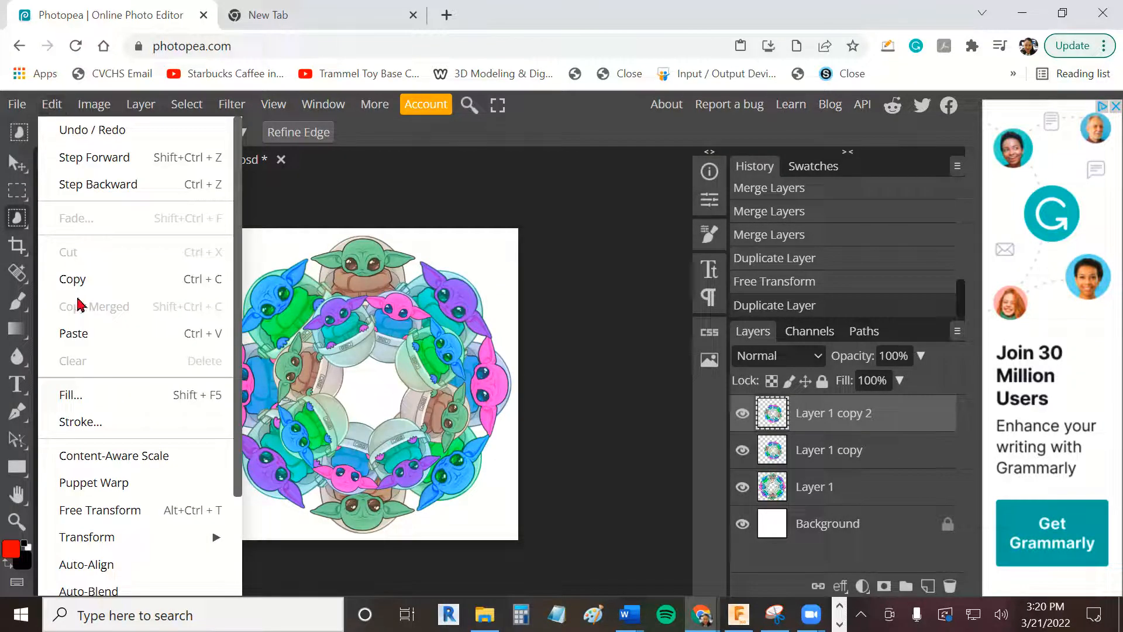
{"action": "left_click", "coordinate": [148, 511]}
{"action": "left_click_drag", "start_coordinate": [277, 301], "coordinate": [382, 367]}
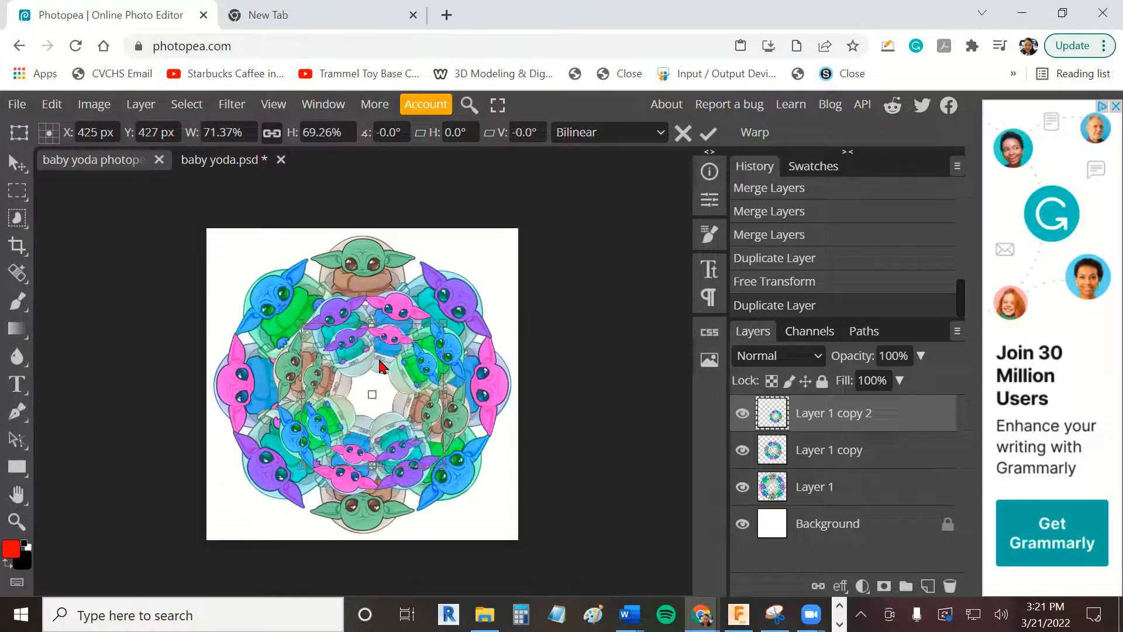
{"action": "left_click_drag", "start_coordinate": [445, 462], "coordinate": [421, 429]}
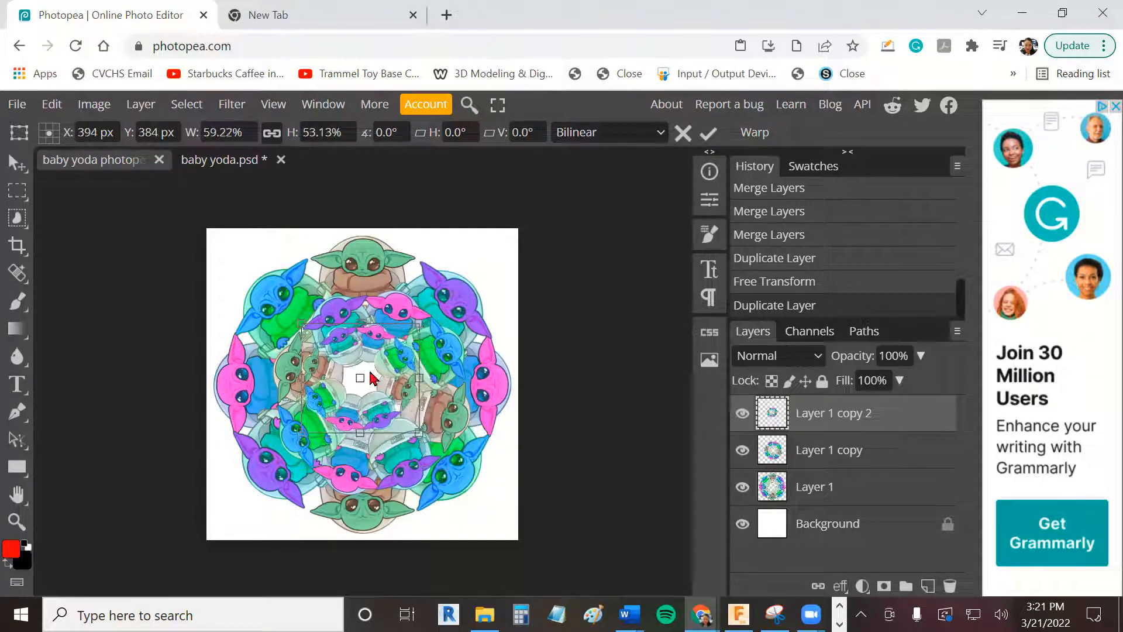
{"action": "left_click_drag", "start_coordinate": [374, 358], "coordinate": [376, 364]}
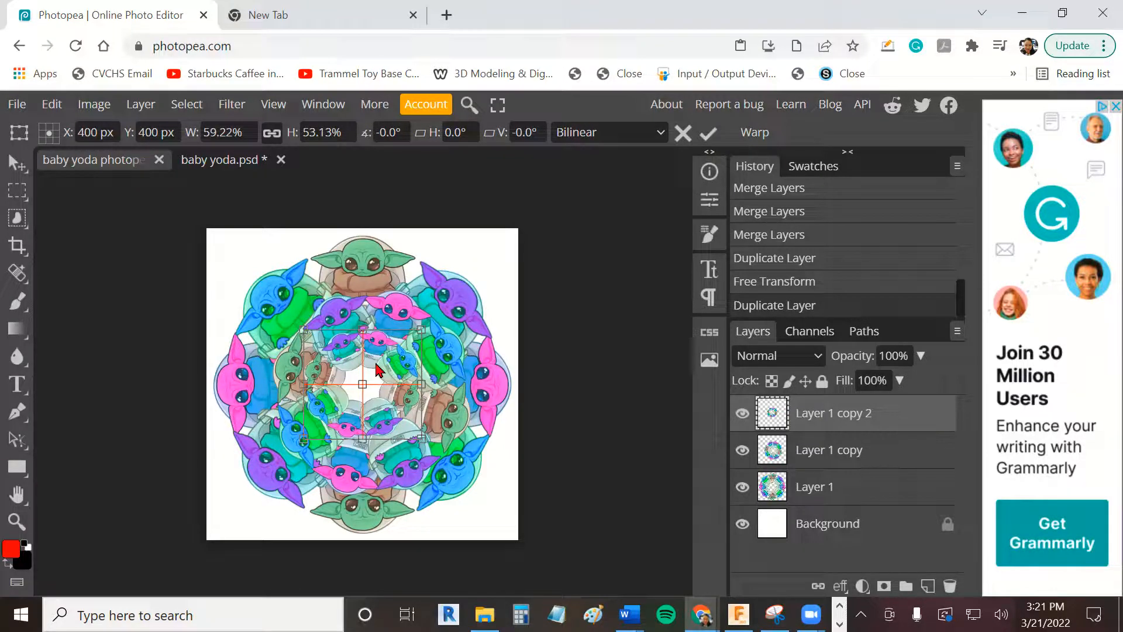
- Shrink the innermost ring to about 47% width and 44% height and rotate it about -73° around the canvas centre
{"action": "left_click_drag", "start_coordinate": [308, 330], "coordinate": [315, 335]}
{"action": "left_click_drag", "start_coordinate": [429, 436], "coordinate": [408, 426]}
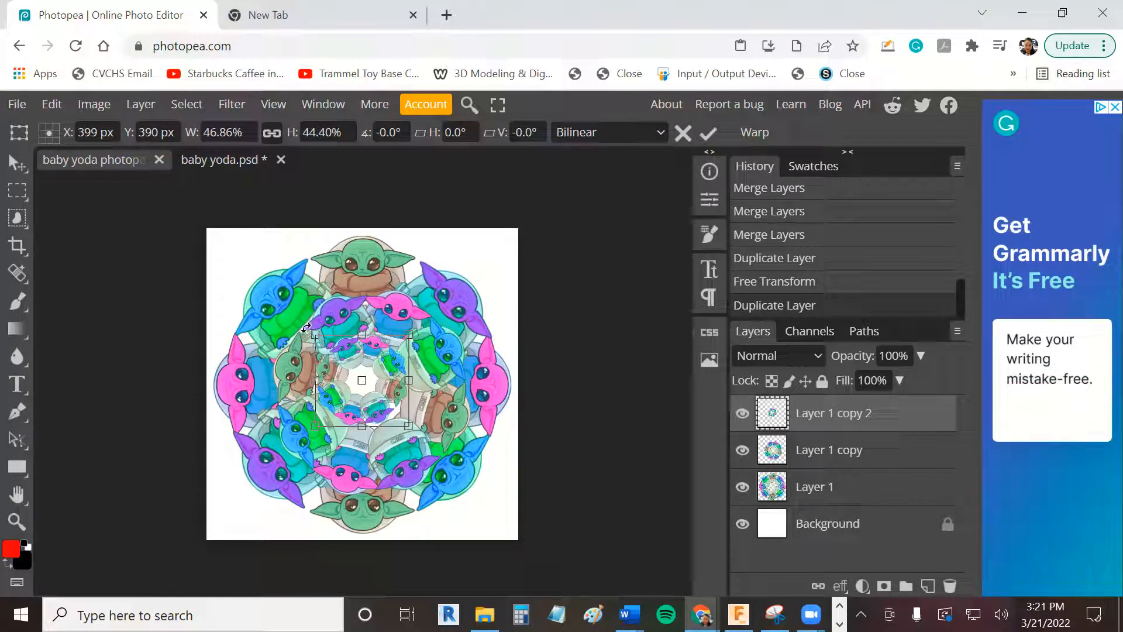
{"action": "left_click_drag", "start_coordinate": [303, 325], "coordinate": [323, 406]}
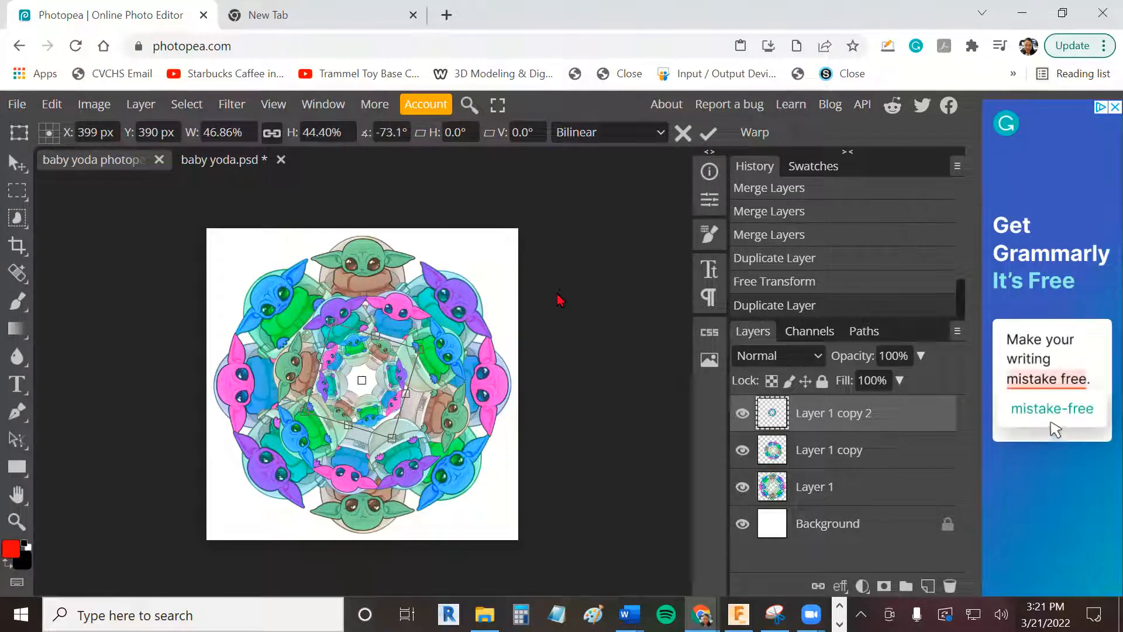
- Export the composition as an 800 by 800 pixel JPG at 70% quality
{"action": "left_click", "coordinate": [21, 107]}
{"action": "mouse_move", "coordinate": [112, 363]}
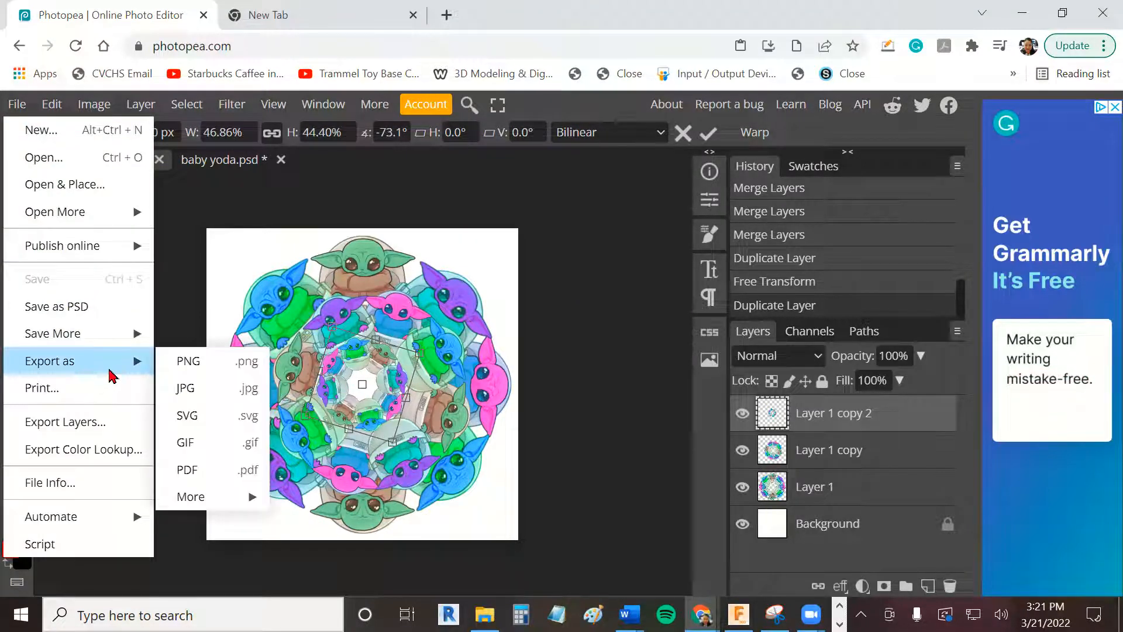
{"action": "left_click", "coordinate": [185, 388]}
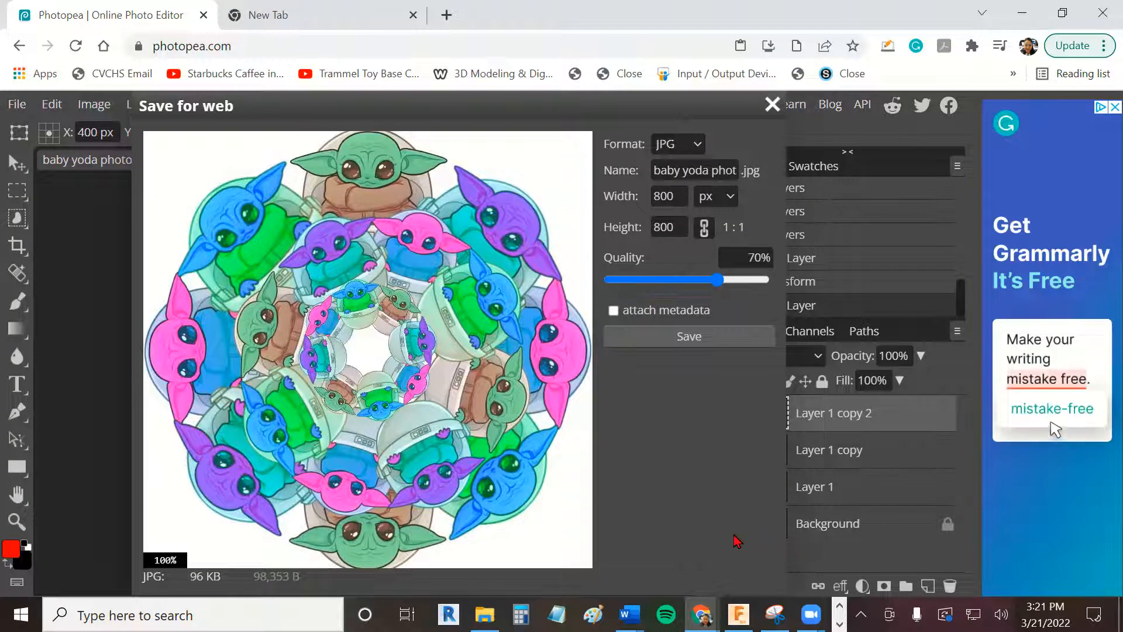
{"action": "left_click", "coordinate": [722, 351]}
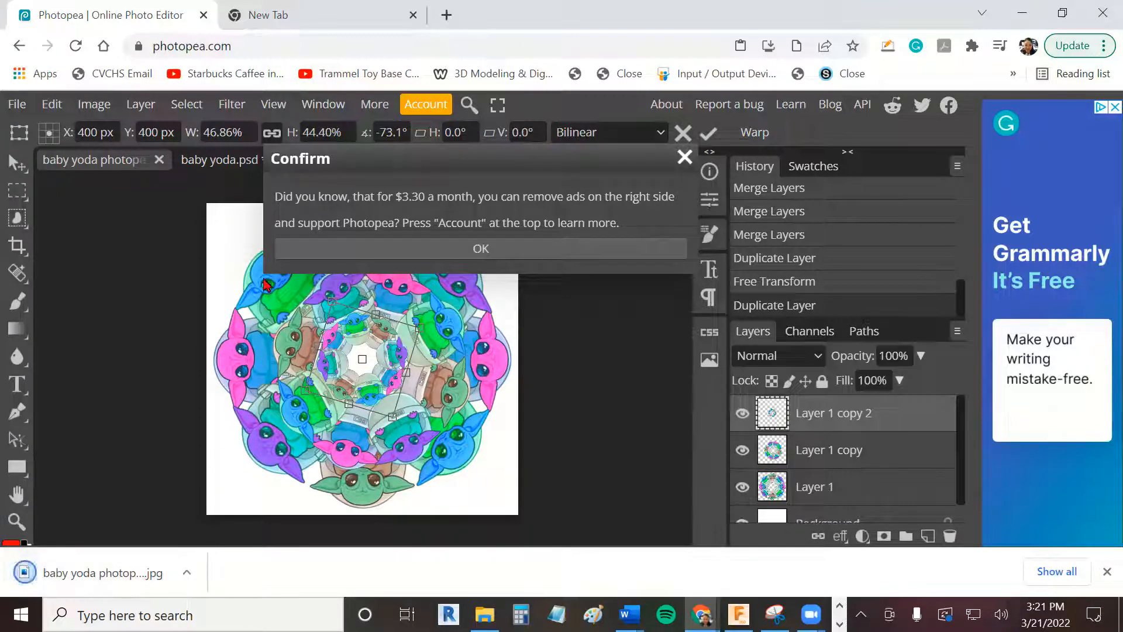
- Switch to Schoology in the other browser tab and open the 4.3.2 Mandala with an image discussion in Photography Arts B, Section 102B
{"action": "left_click", "coordinate": [305, 17]}
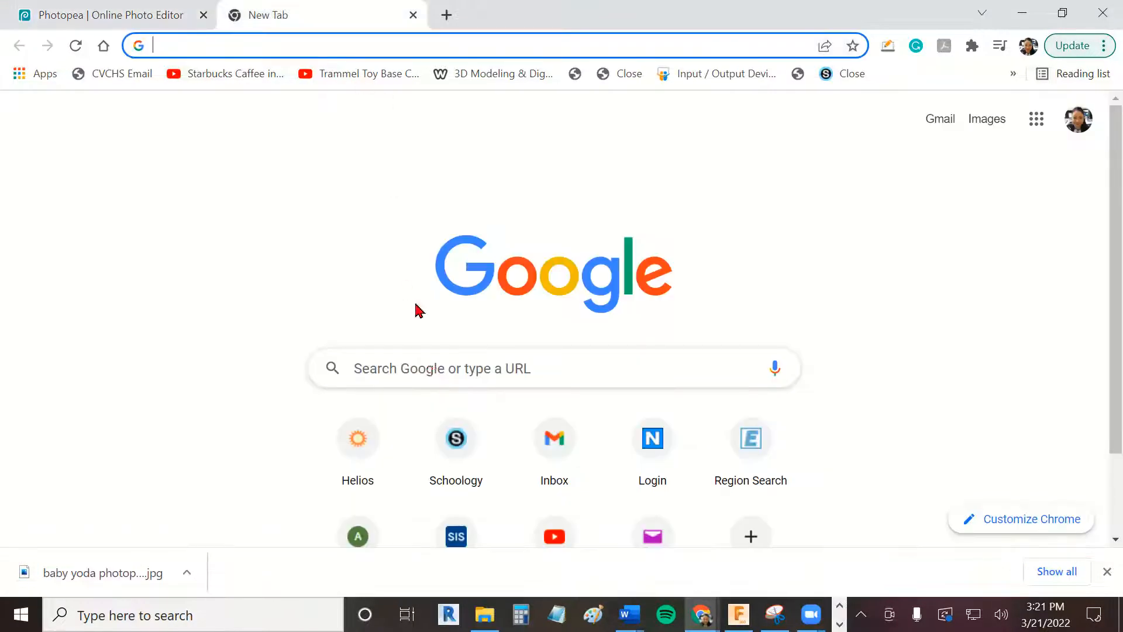
{"action": "left_click", "coordinate": [455, 445]}
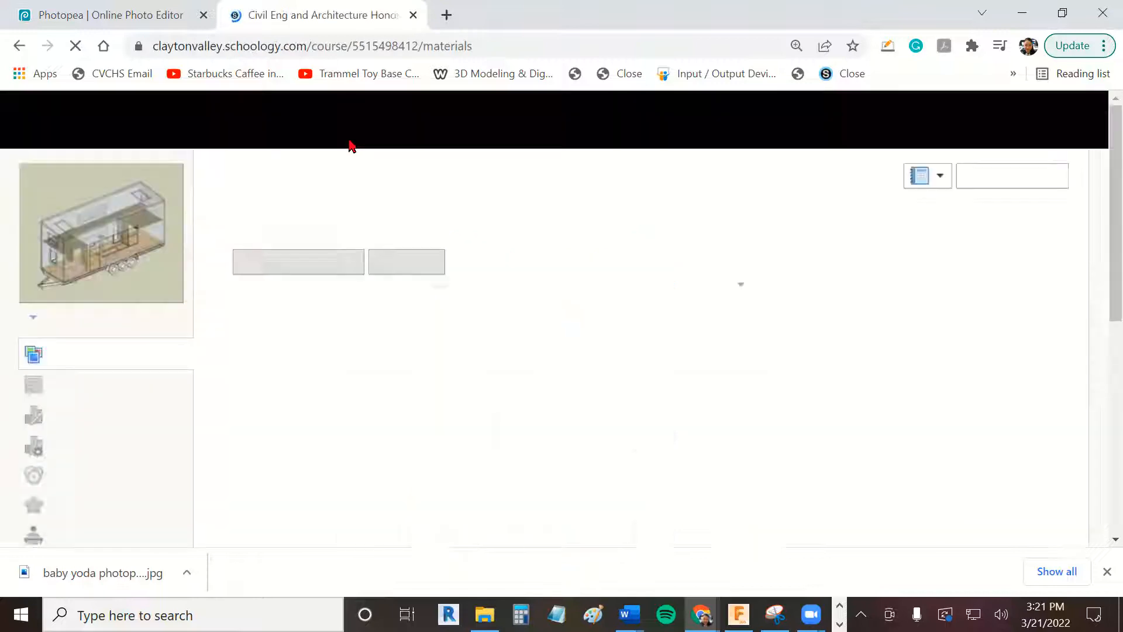
{"action": "left_click", "coordinate": [214, 123]}
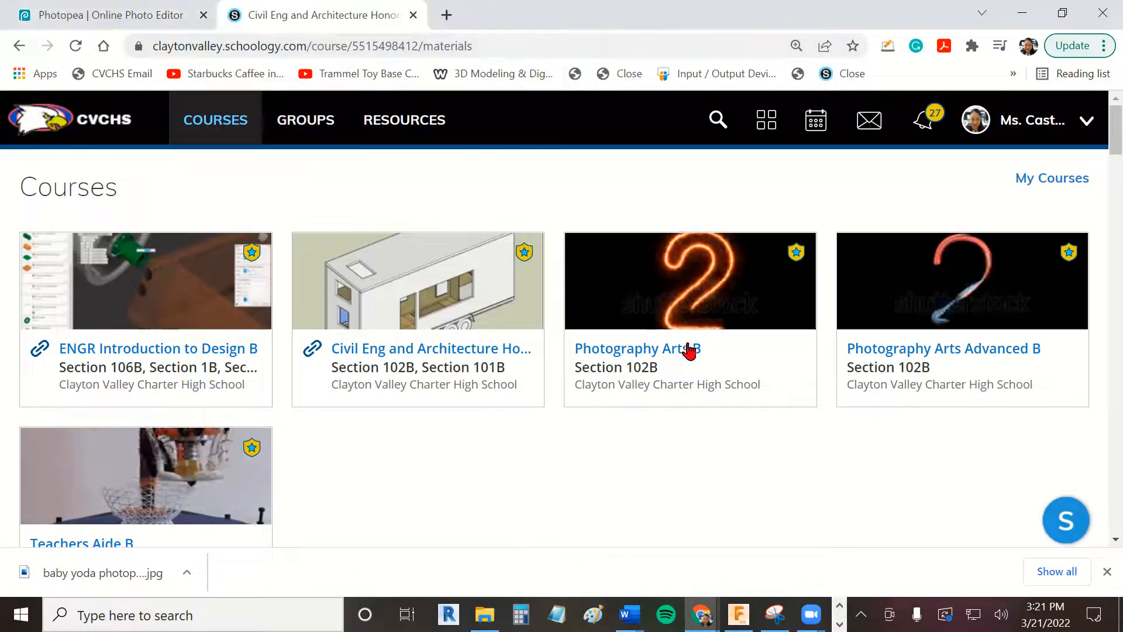
{"action": "left_click", "coordinate": [658, 377]}
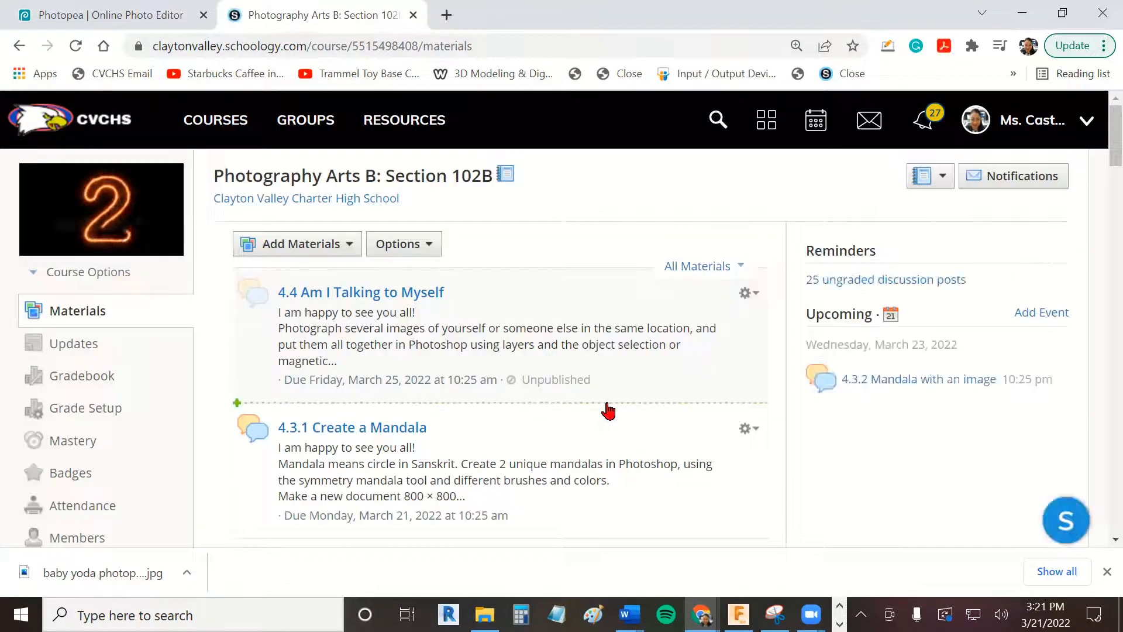
{"action": "scroll", "coordinate": [533, 395], "scroll_direction": "down", "scroll_amount": 1}
{"action": "scroll", "coordinate": [529, 391], "scroll_direction": "down", "scroll_amount": 3}
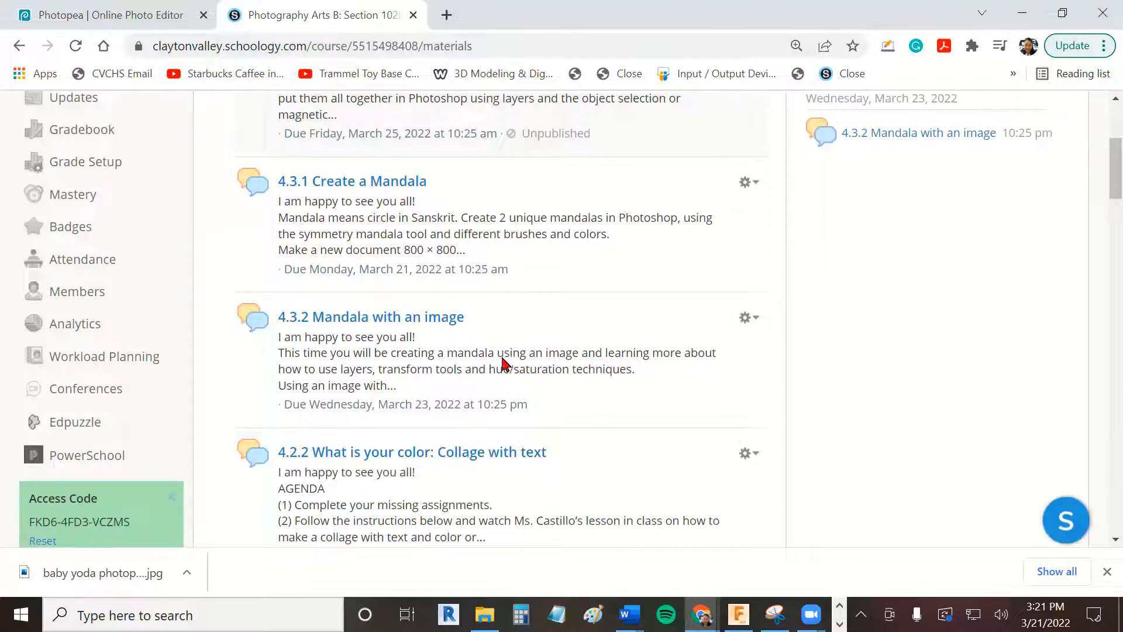
{"action": "left_click", "coordinate": [459, 310]}
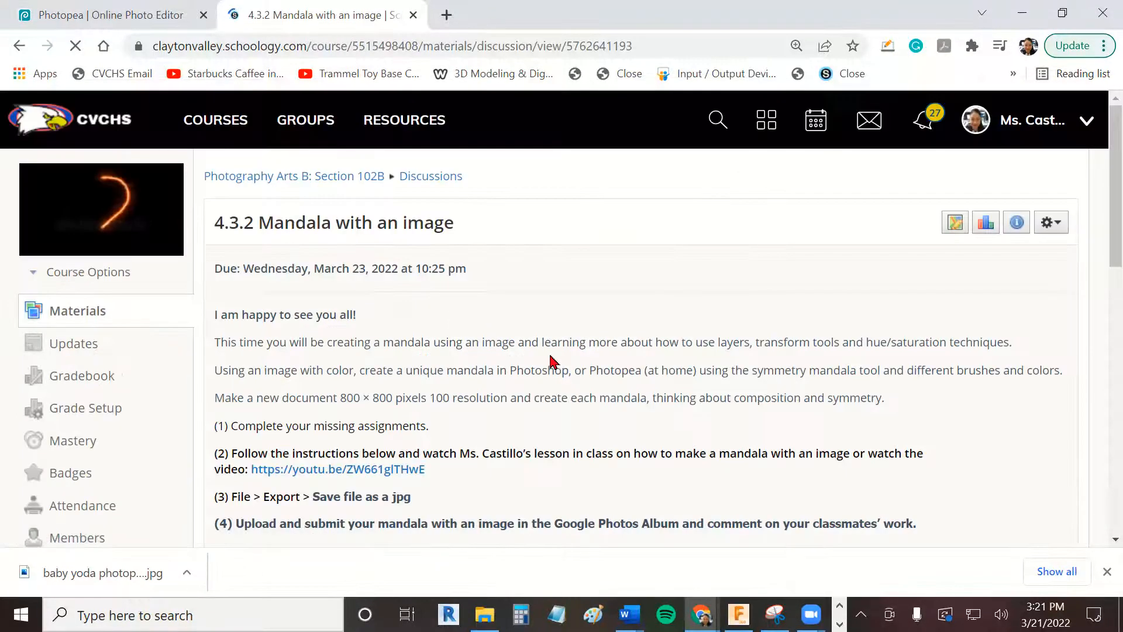
- Open the linked Google Photos album from the 4.3.2 Mandala with an image assignment
{"action": "scroll", "coordinate": [550, 359], "scroll_direction": "down", "scroll_amount": 6}
{"action": "scroll", "coordinate": [509, 365], "scroll_direction": "up", "scroll_amount": 3}
{"action": "left_click", "coordinate": [459, 377]}
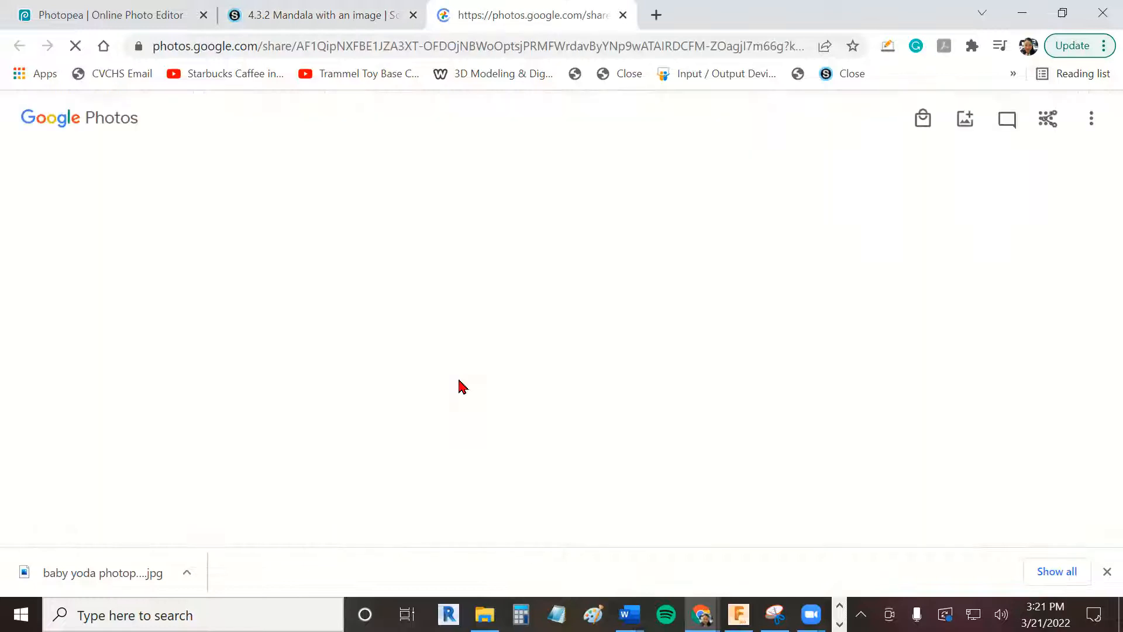
- Look over the shared album's existing mandala and its options, dismissing the album invitation without inviting anyone
{"action": "scroll", "coordinate": [491, 394], "scroll_direction": "down", "scroll_amount": 5}
{"action": "scroll", "coordinate": [494, 392], "scroll_direction": "up", "scroll_amount": 5}
{"action": "scroll", "coordinate": [494, 392], "scroll_direction": "down", "scroll_amount": 1}
{"action": "scroll", "coordinate": [550, 325], "scroll_direction": "up", "scroll_amount": 2}
{"action": "scroll", "coordinate": [558, 371], "scroll_direction": "down", "scroll_amount": 3}
{"action": "scroll", "coordinate": [552, 368], "scroll_direction": "up", "scroll_amount": 3}
{"action": "scroll", "coordinate": [577, 326], "scroll_direction": "down", "scroll_amount": 5}
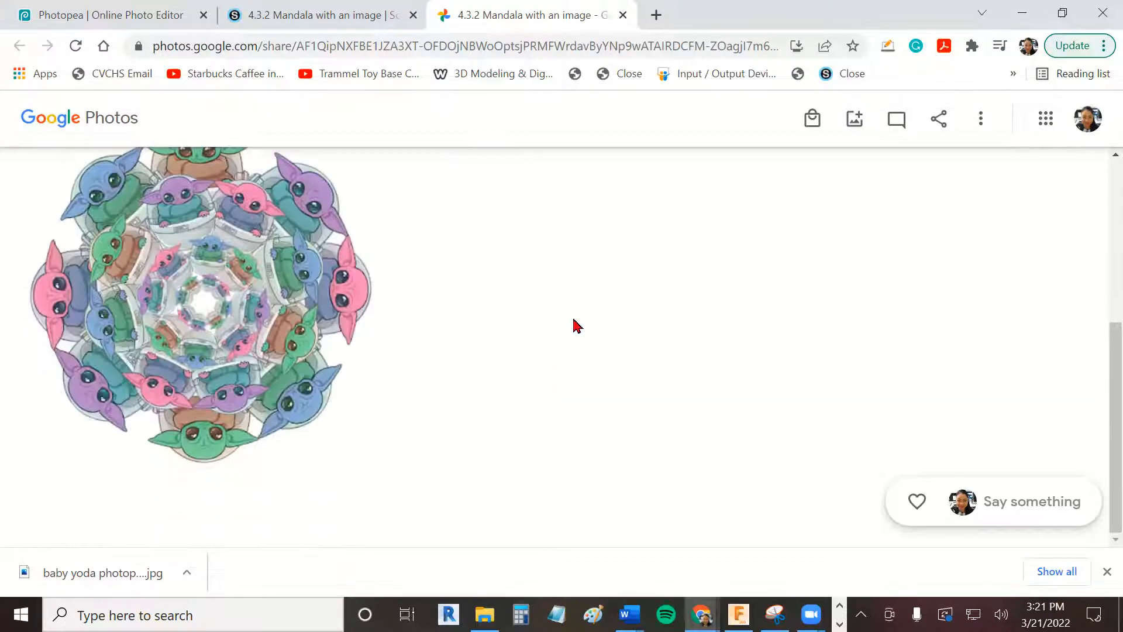
{"action": "scroll", "coordinate": [570, 404], "scroll_direction": "up", "scroll_amount": 5}
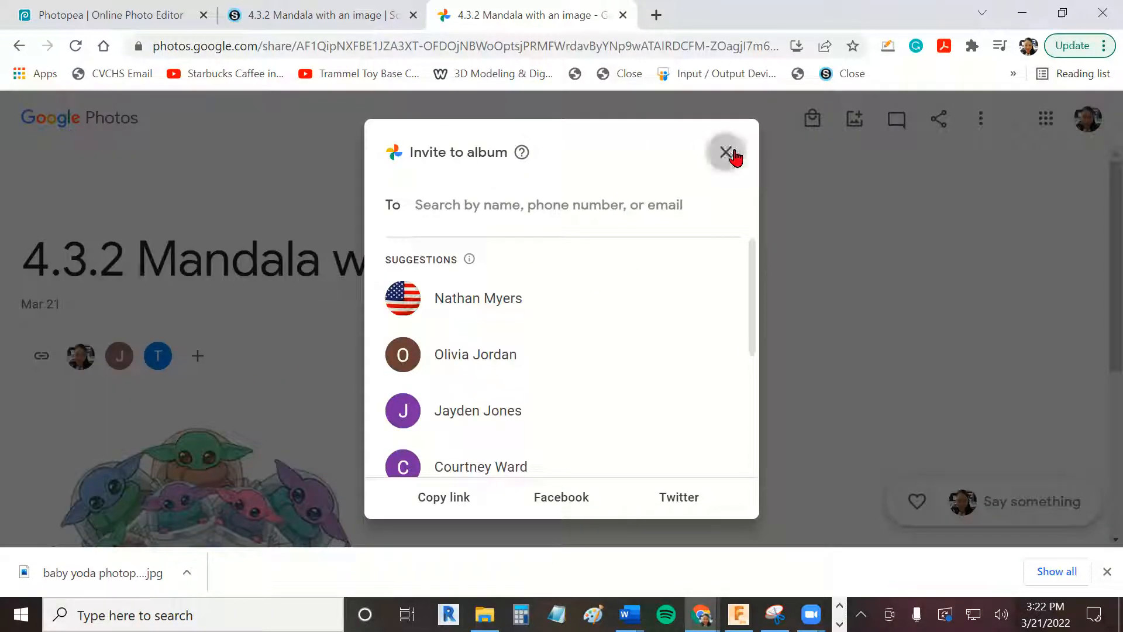
{"action": "left_click", "coordinate": [725, 154]}
{"action": "scroll", "coordinate": [1055, 245], "scroll_direction": "down", "scroll_amount": 5}
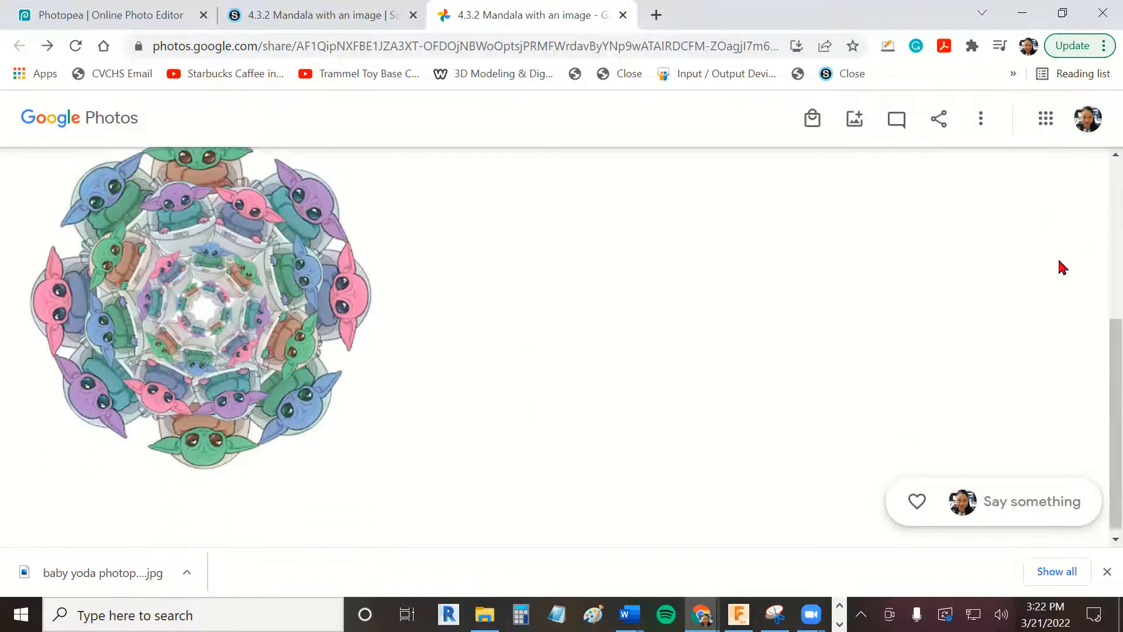
{"action": "scroll", "coordinate": [1059, 260], "scroll_direction": "up", "scroll_amount": 5}
{"action": "left_click", "coordinate": [989, 135]}
{"action": "left_click", "coordinate": [1041, 209]}
- Add baby yoda photopea.jpg from the computer's Downloads folder to the shared 4.3.2 Mandala with an image album
{"action": "left_click", "coordinate": [849, 120]}
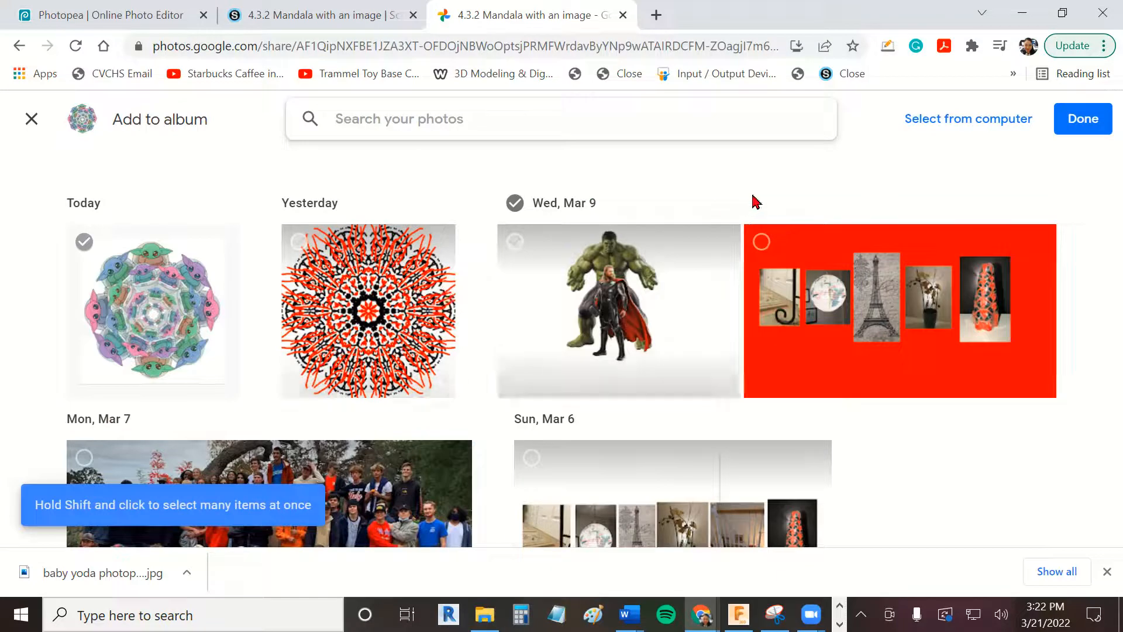
{"action": "left_click", "coordinate": [914, 129]}
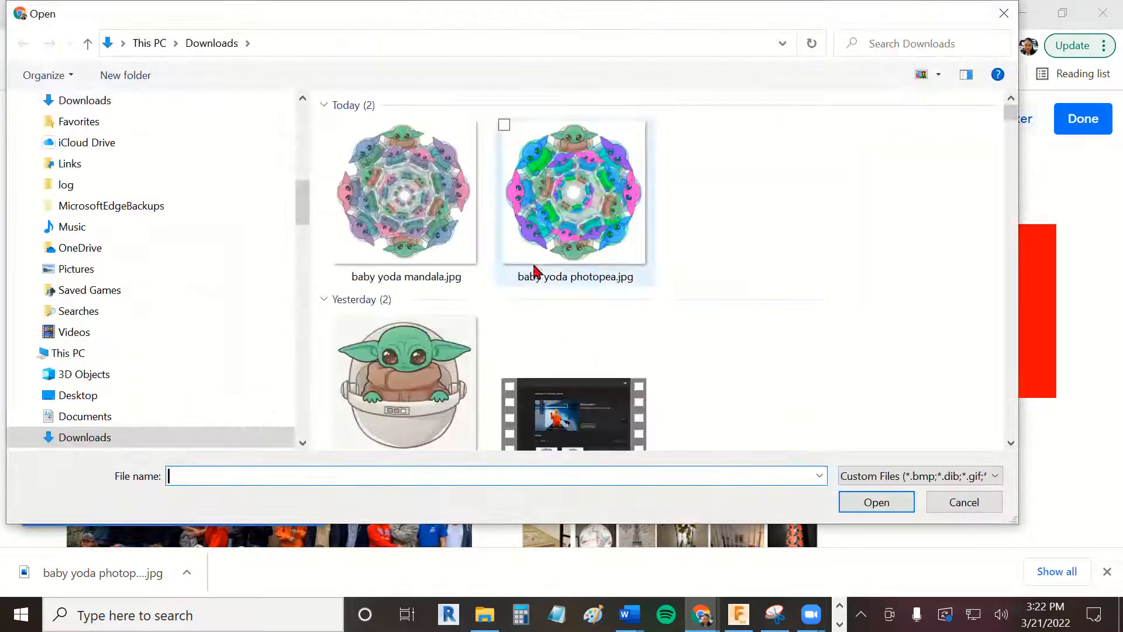
{"action": "left_click", "coordinate": [572, 188]}
{"action": "left_click", "coordinate": [855, 506]}
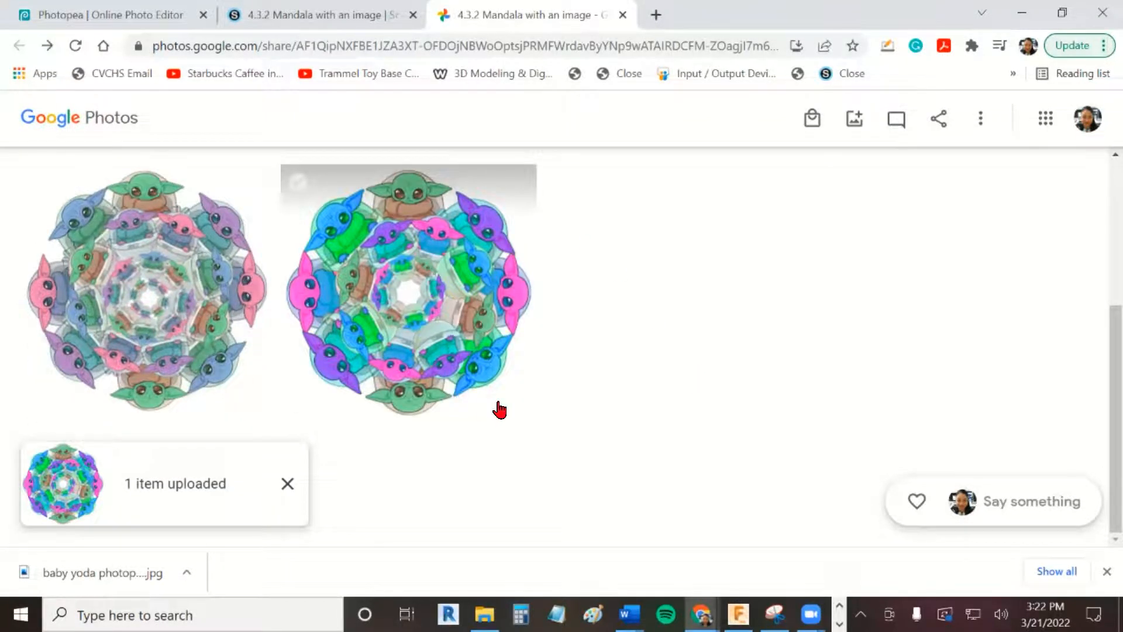
{"action": "scroll", "coordinate": [351, 445], "scroll_direction": "up", "scroll_amount": 1}
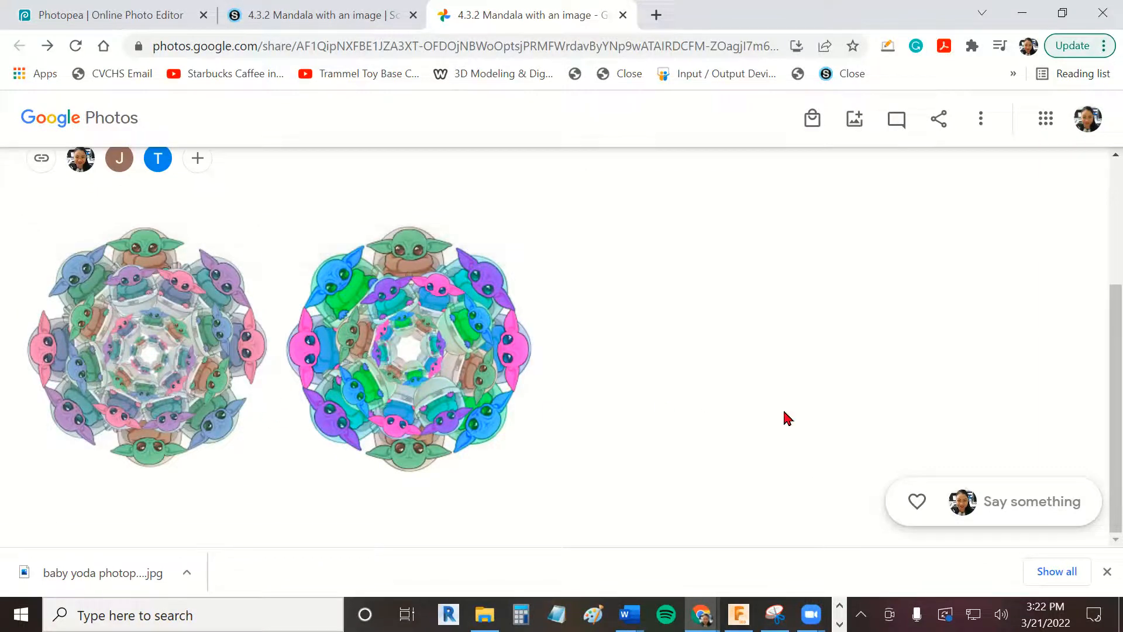